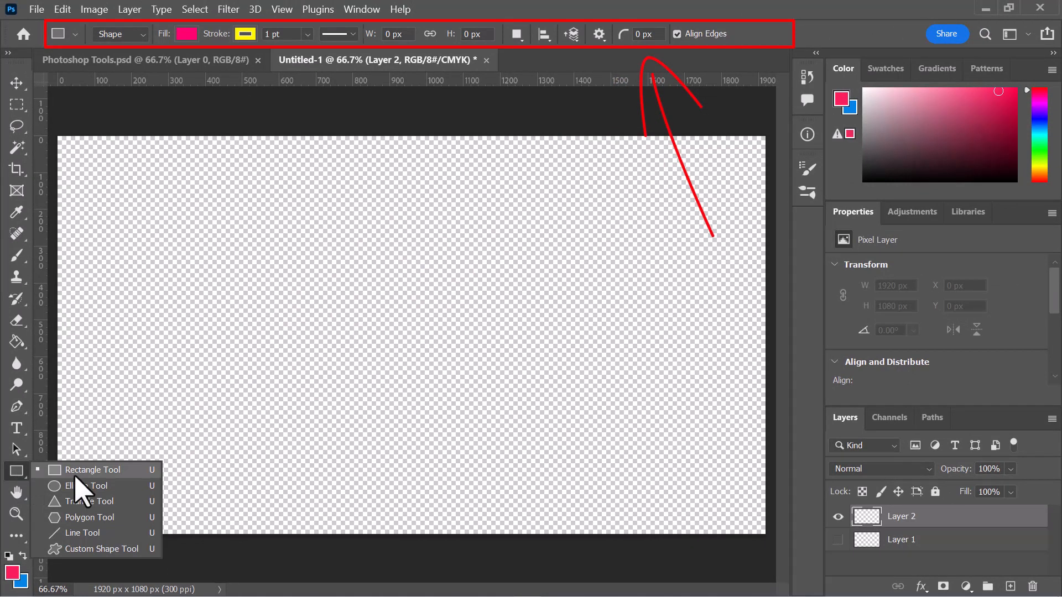
# Draw a five-pointed star about 532 by 376 px with the Polygon Tool near the canvas centre, and undo it.
pyautogui.click(90, 484)
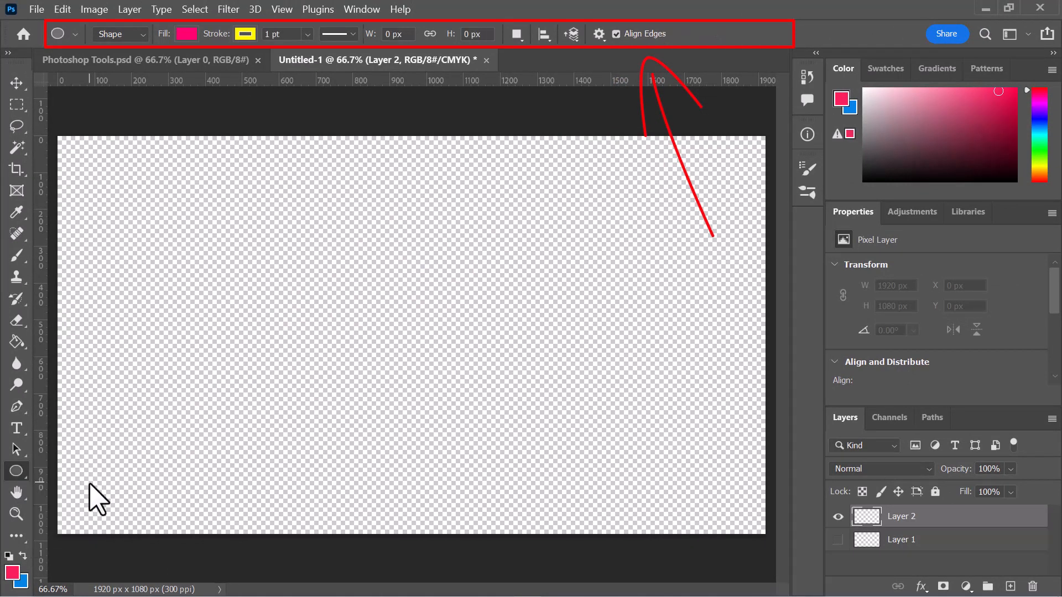
pyautogui.rightClick(18, 474)
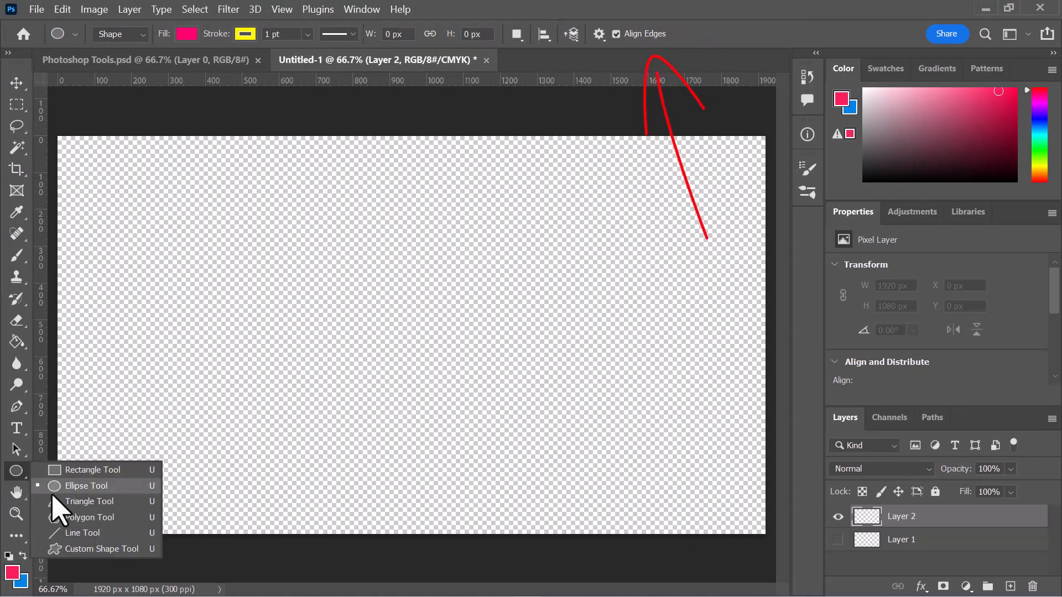
pyautogui.click(60, 494)
pyautogui.rightClick(21, 470)
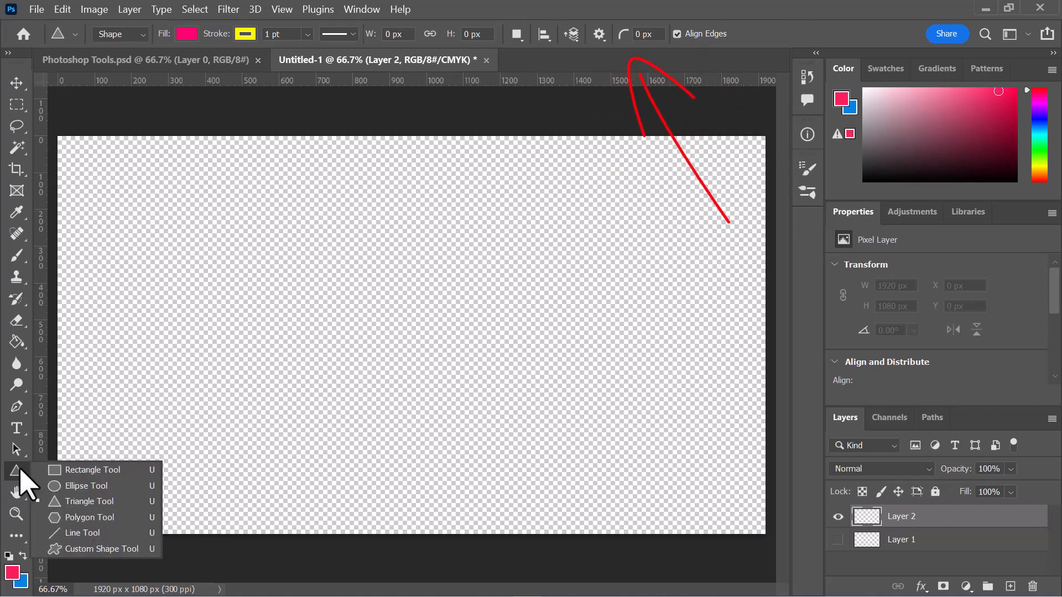
pyautogui.click(80, 517)
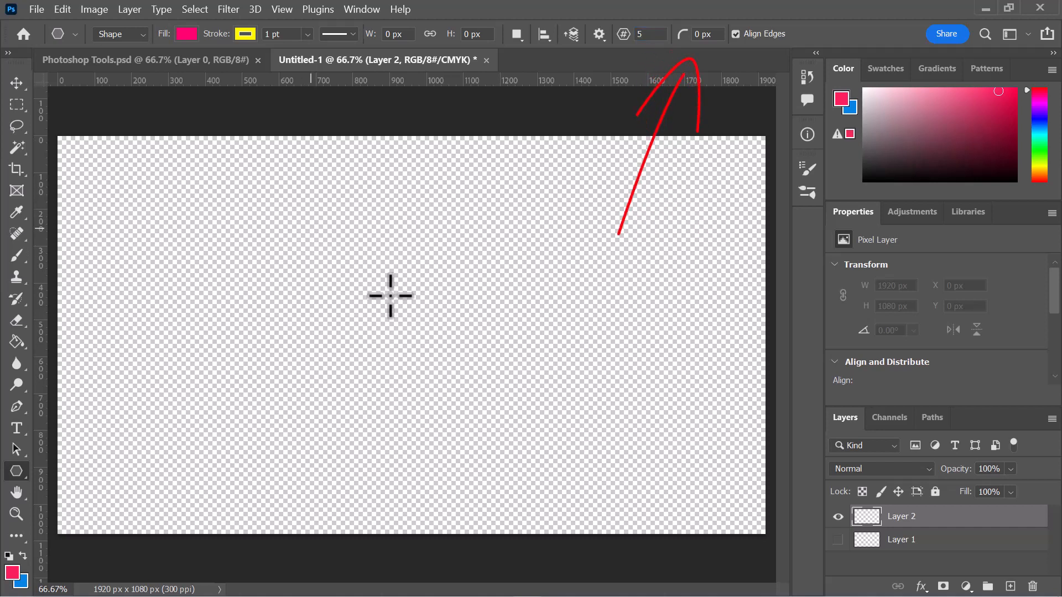
pyautogui.moveTo(407, 296); pyautogui.dragTo(504, 362)
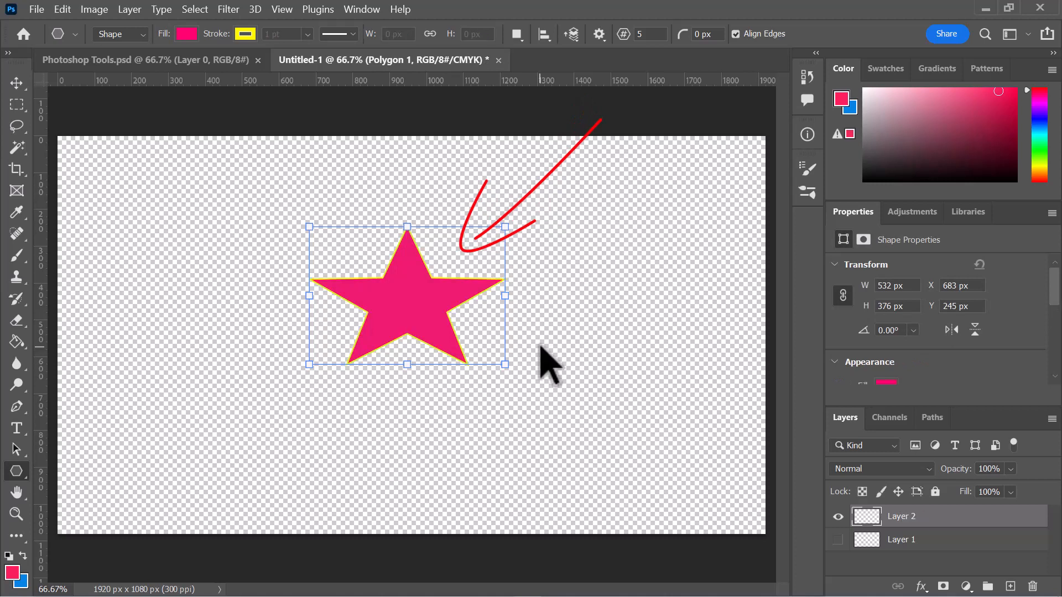
pyautogui.hotkey('ctrl', 'z')
# Draw a diagonal line about 688 px long with the Line Tool, and a second, thicker one with the weight set to 30 px.
pyautogui.rightClick(20, 475)
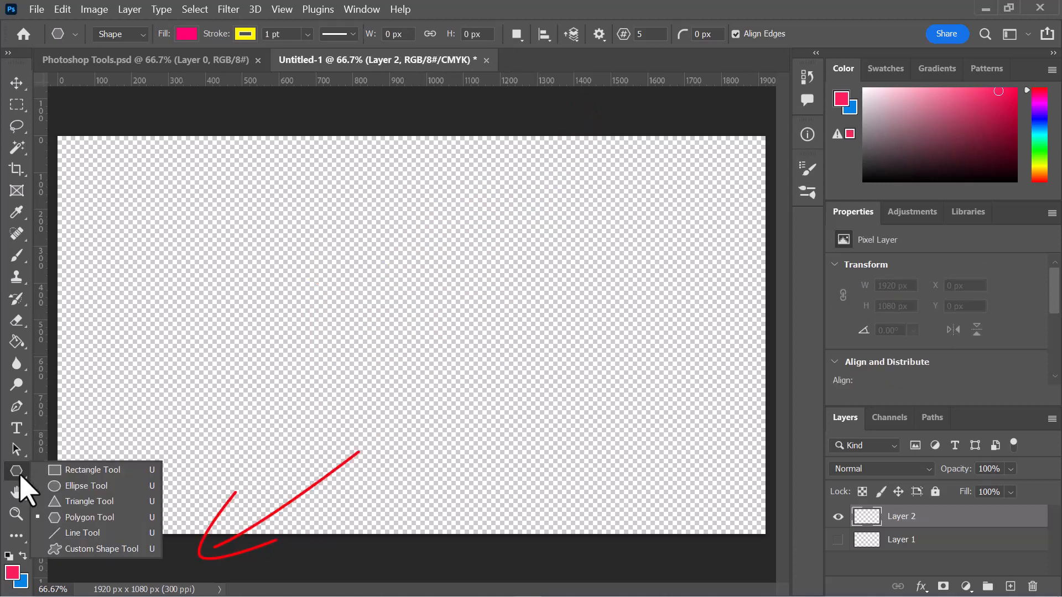
pyautogui.click(77, 532)
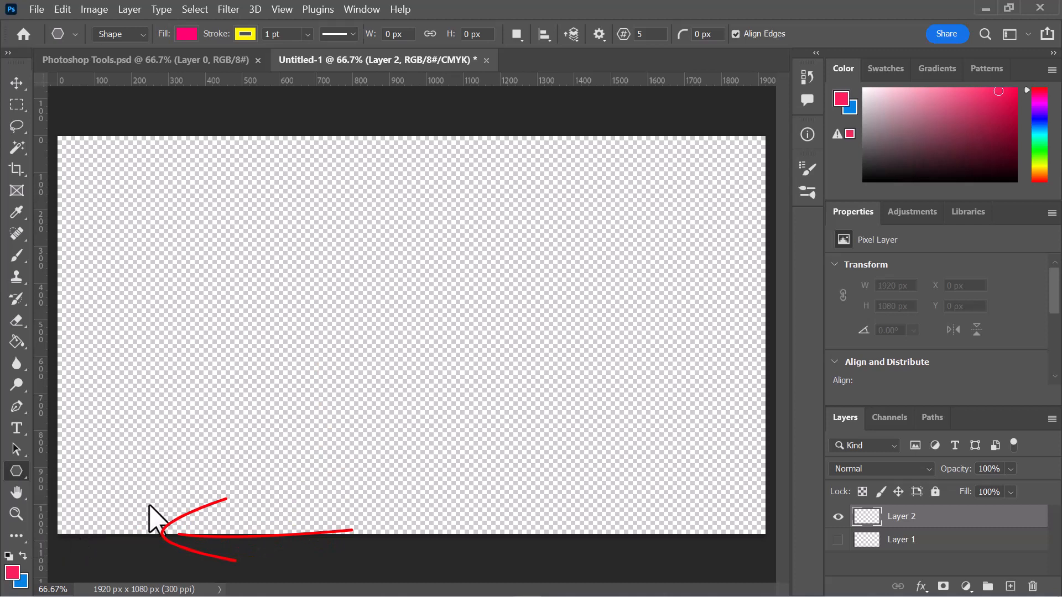
pyautogui.moveTo(224, 246); pyautogui.dragTo(444, 375)
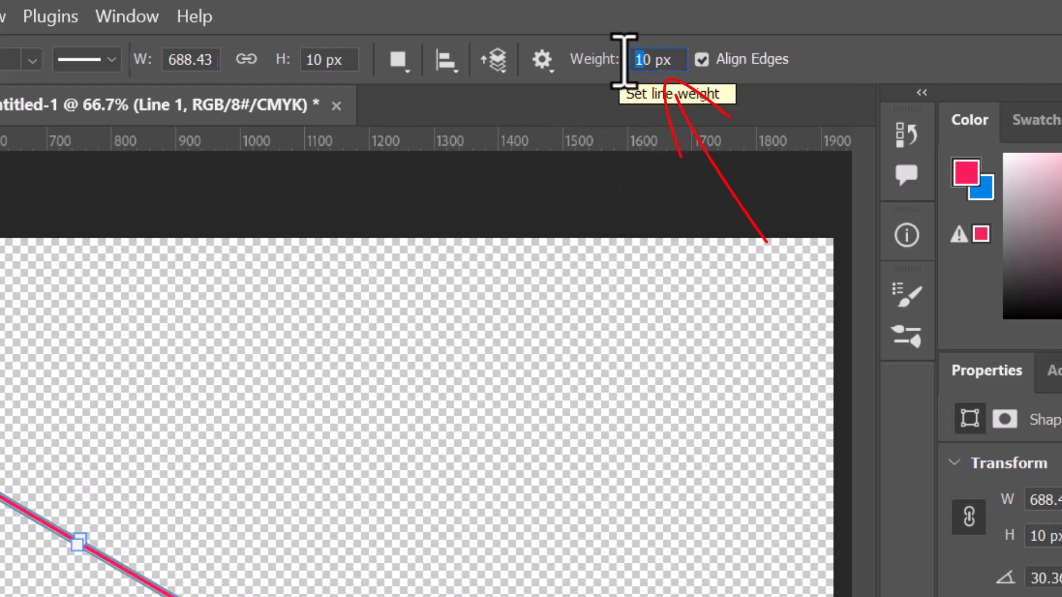
pyautogui.write('3')
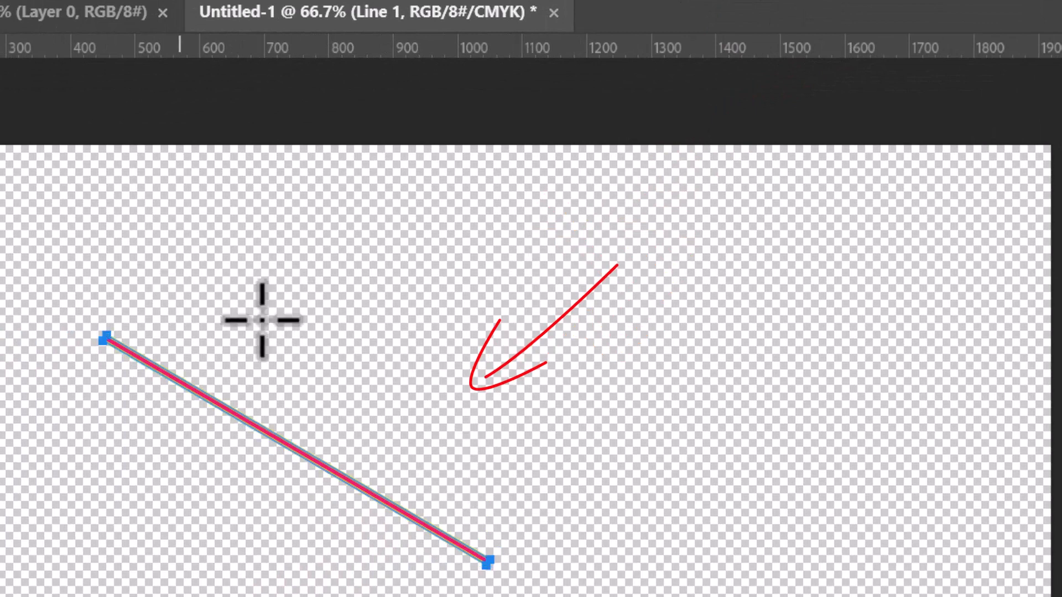
pyautogui.moveTo(176, 269); pyautogui.dragTo(666, 494)
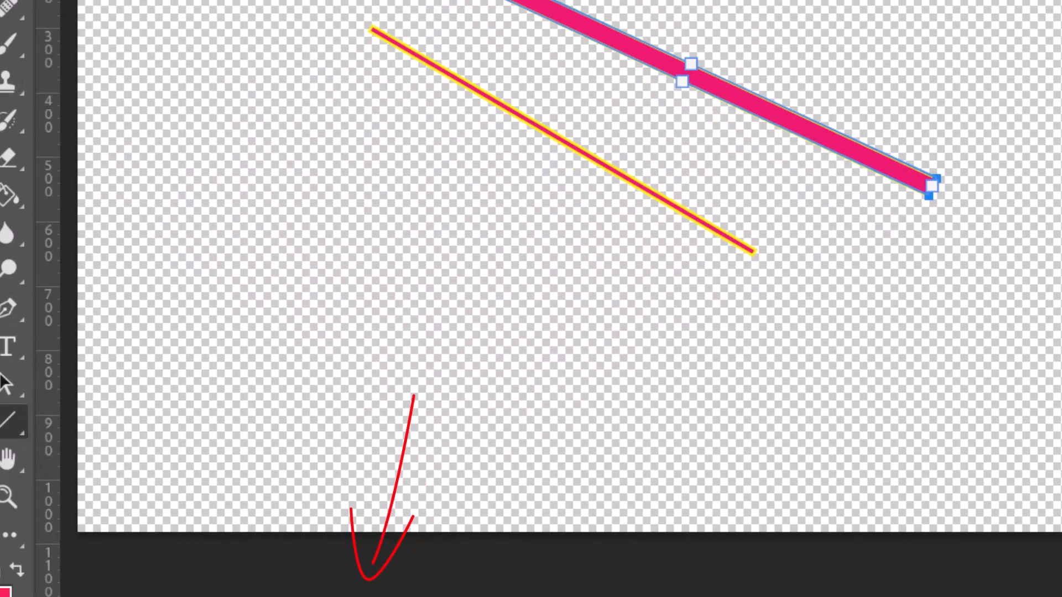
# Draw a flower on the empty canvas with the Custom Shape Tool and commit it.
pyautogui.rightClick(31, 400)
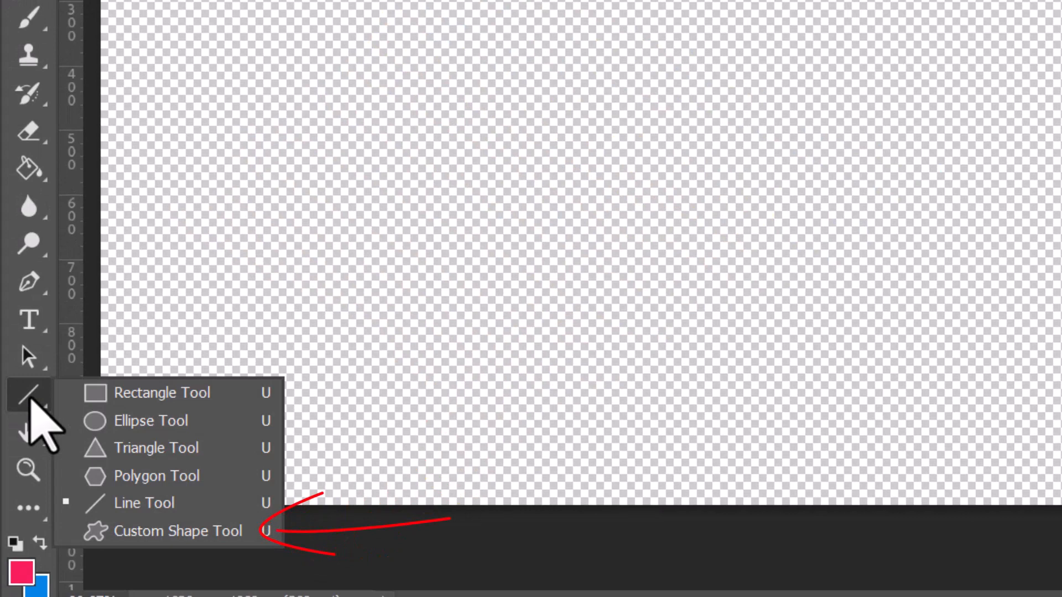
pyautogui.click(161, 532)
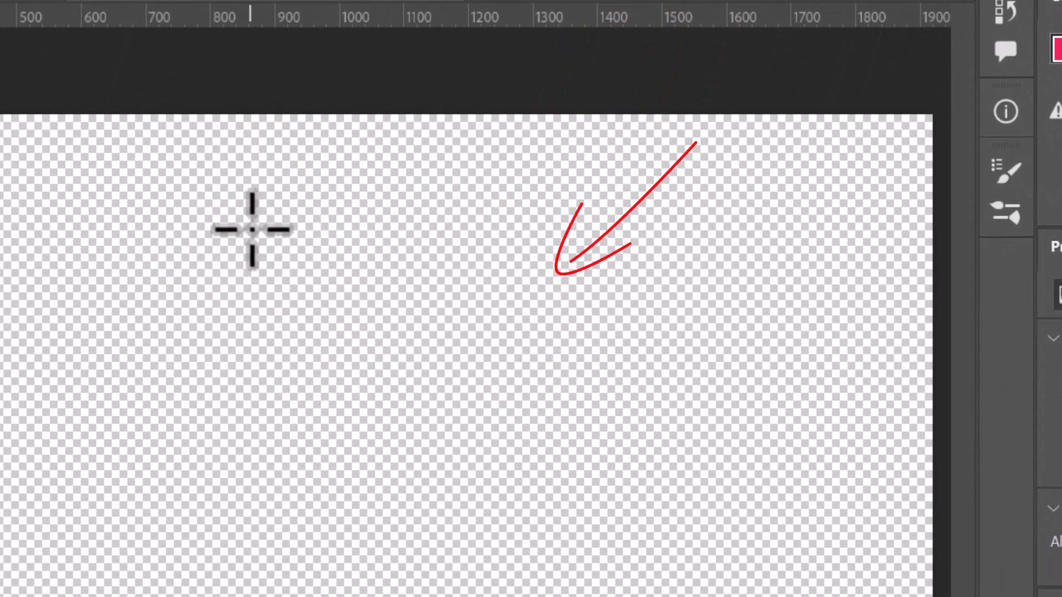
pyautogui.moveTo(313, 235); pyautogui.dragTo(566, 585)
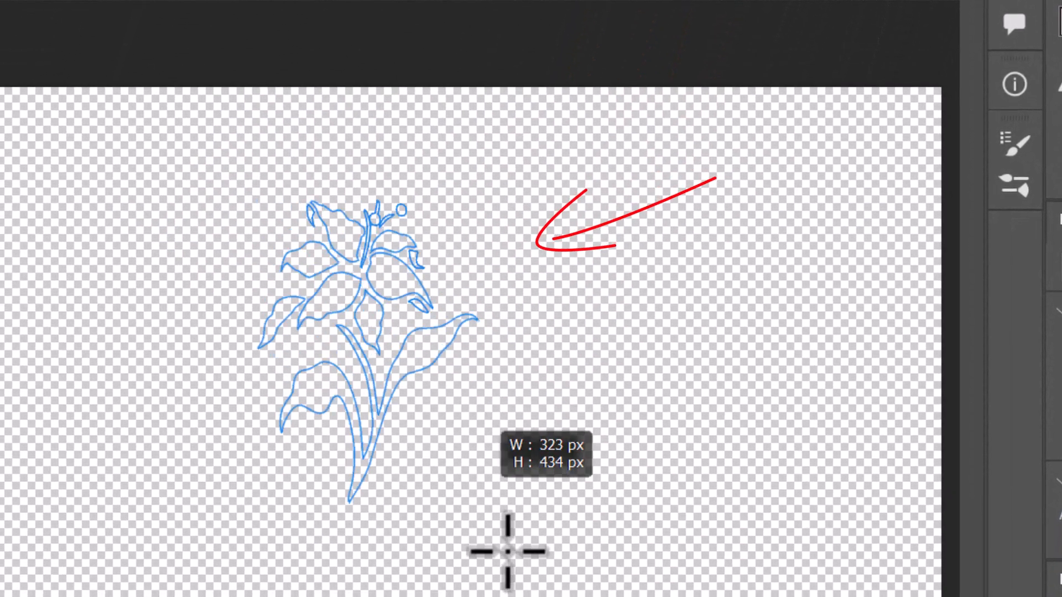
pyautogui.moveTo(508, 552); pyautogui.dragTo(607, 575)
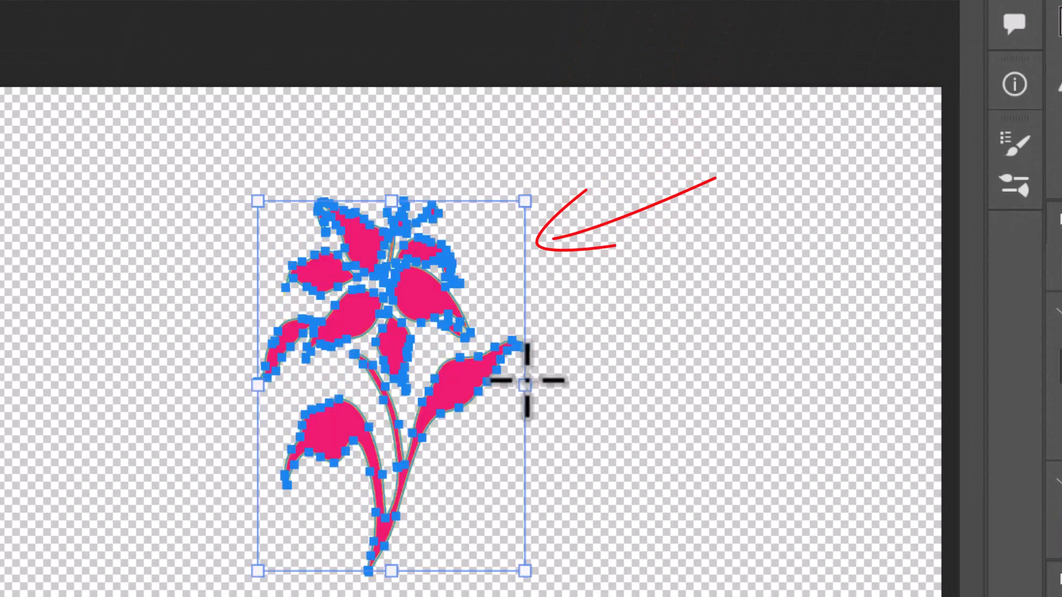
pyautogui.press('Return')
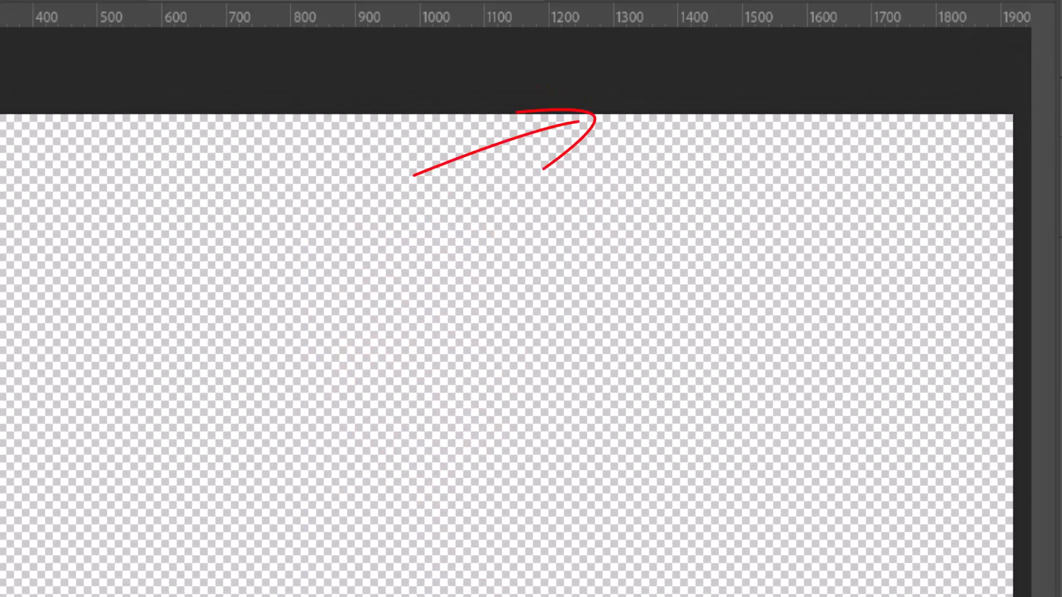
# Switch to the Rectangle Tool, keep it in Shape mode and set its fill to a recently used blue.
pyautogui.press('u')
pyautogui.hotkey('shift', 'u')
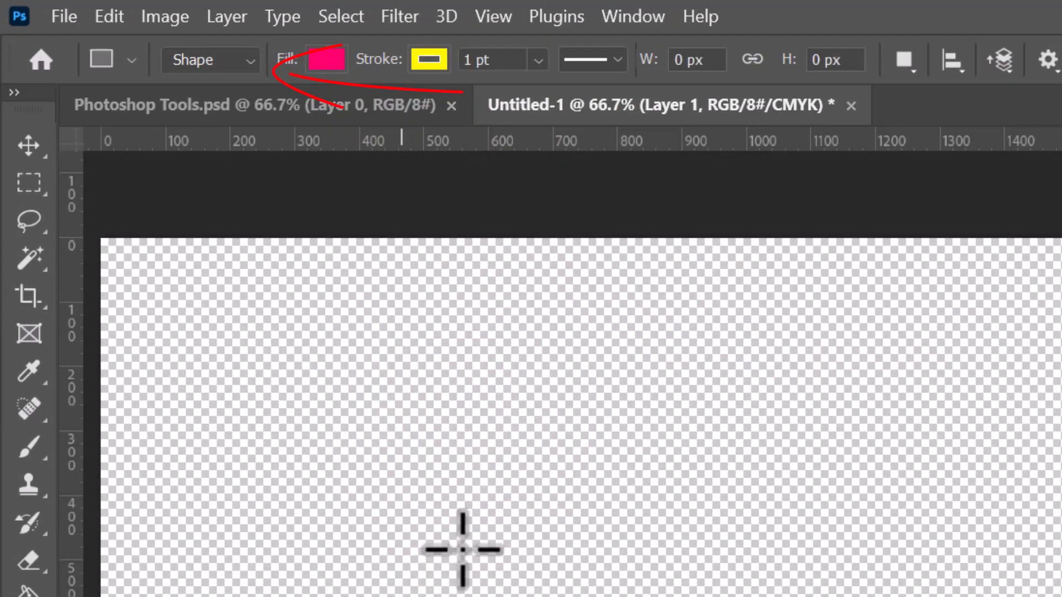
pyautogui.click(248, 60)
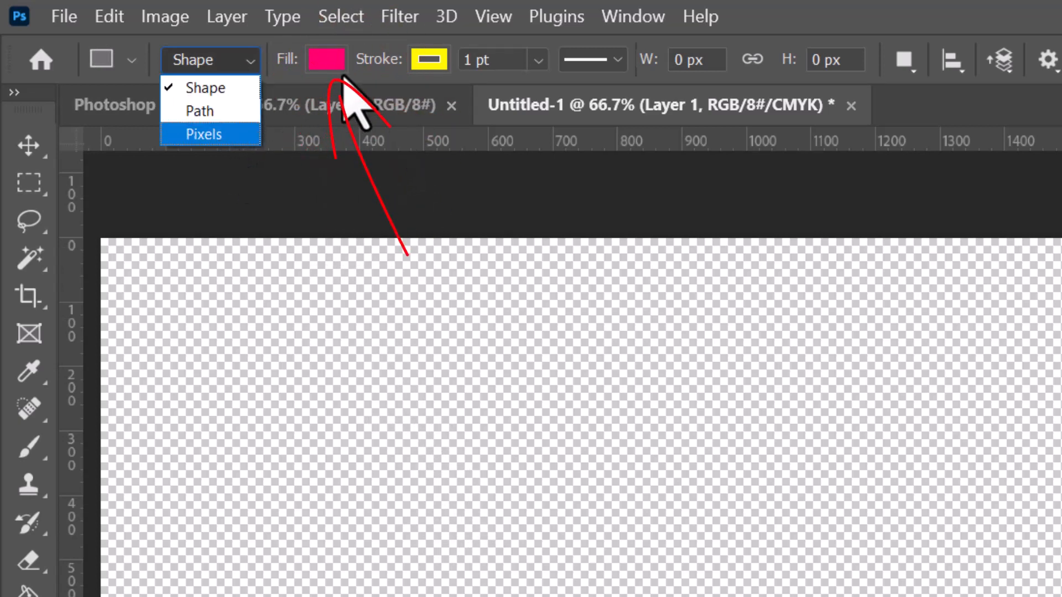
pyautogui.click(326, 63)
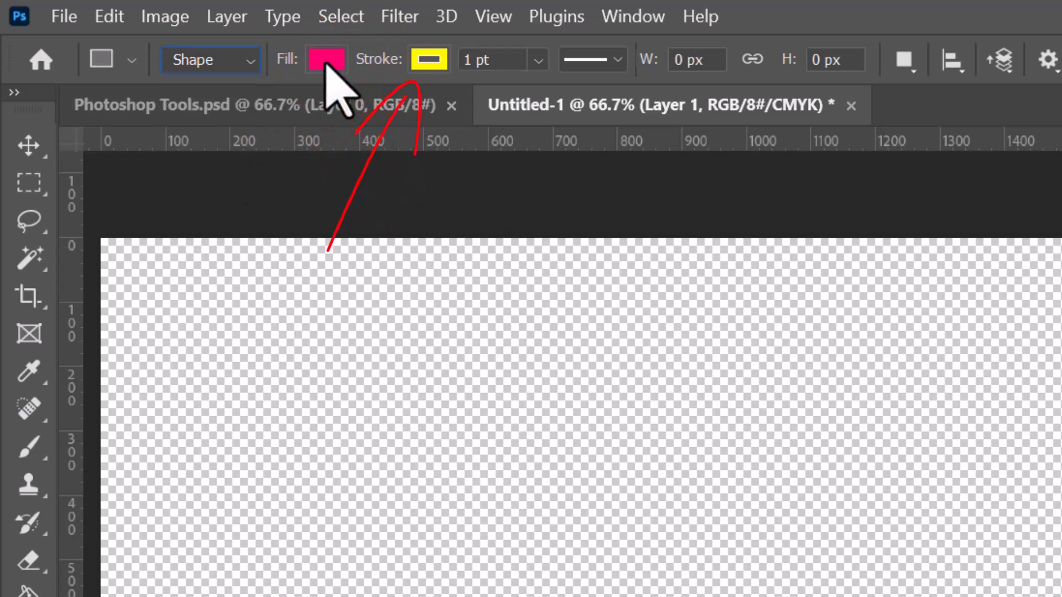
pyautogui.click(327, 62)
pyautogui.click(326, 215)
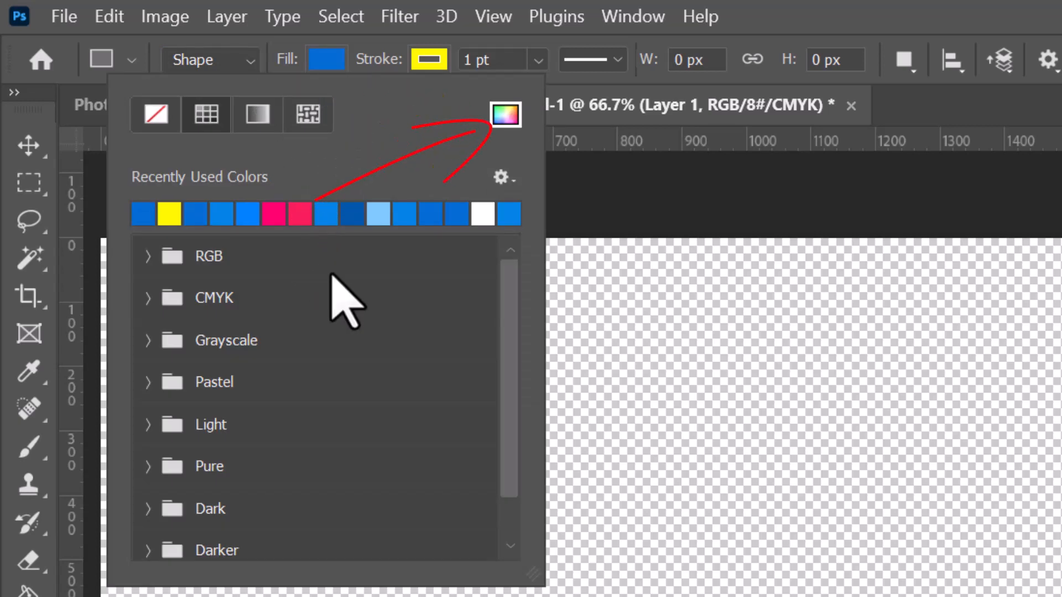
# Look over the stroke's colour and width settings and set its line style to dotted.
pyautogui.click(426, 60)
pyautogui.click(537, 61)
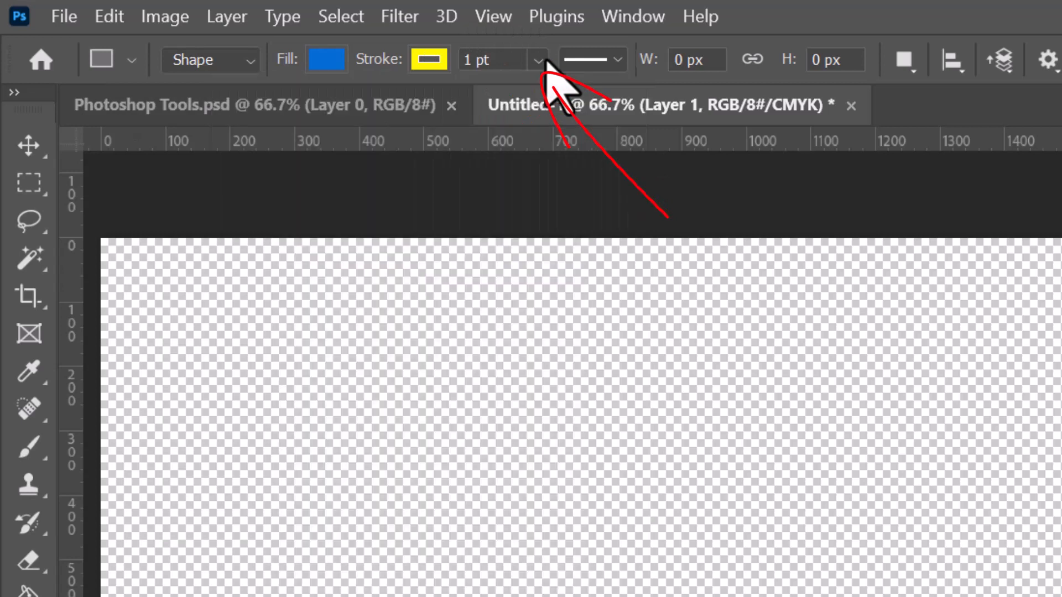
pyautogui.click(538, 60)
pyautogui.click(469, 61)
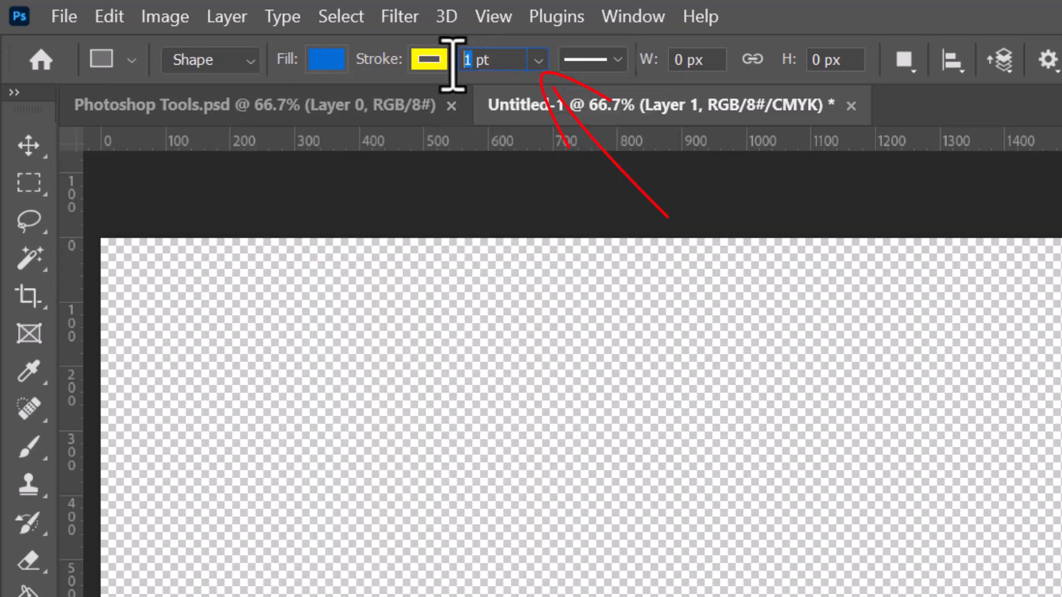
pyautogui.click(594, 58)
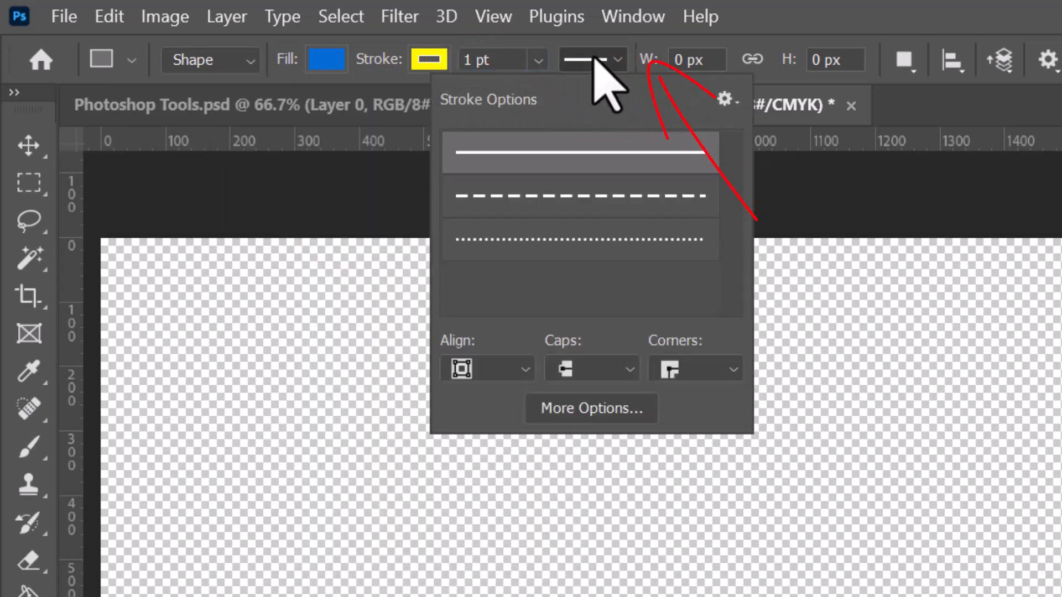
pyautogui.click(632, 239)
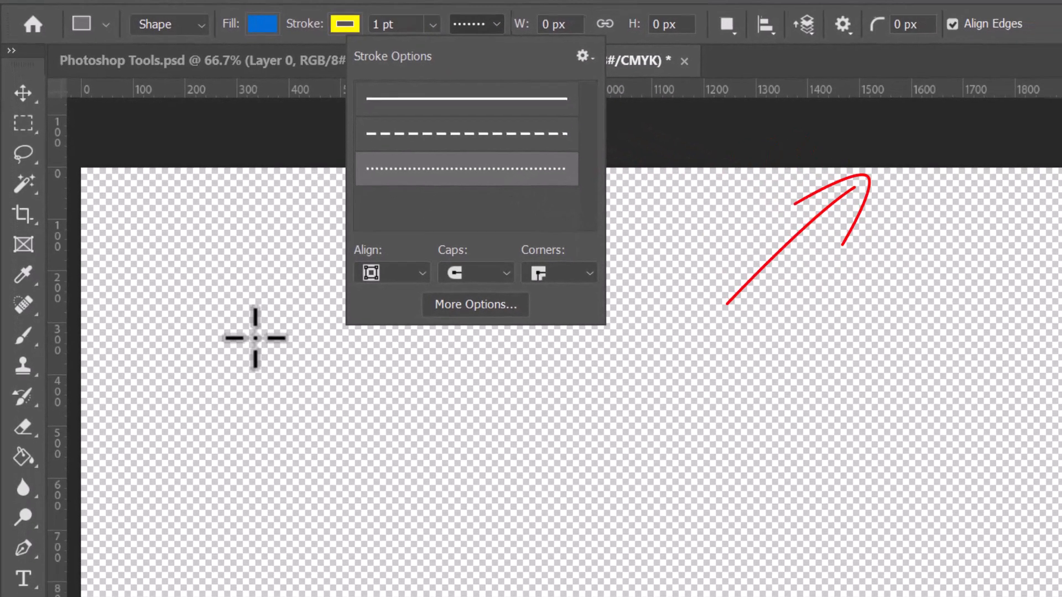
# Draw a blue rectangle about 800 px wide and 417 px high on the canvas and set its stroke width to 3 pt.
pyautogui.moveTo(294, 411)
pyautogui.mouseDown()
pyautogui.moveTo(677, 596)
pyautogui.moveTo(776, 596)
pyautogui.mouseUp()
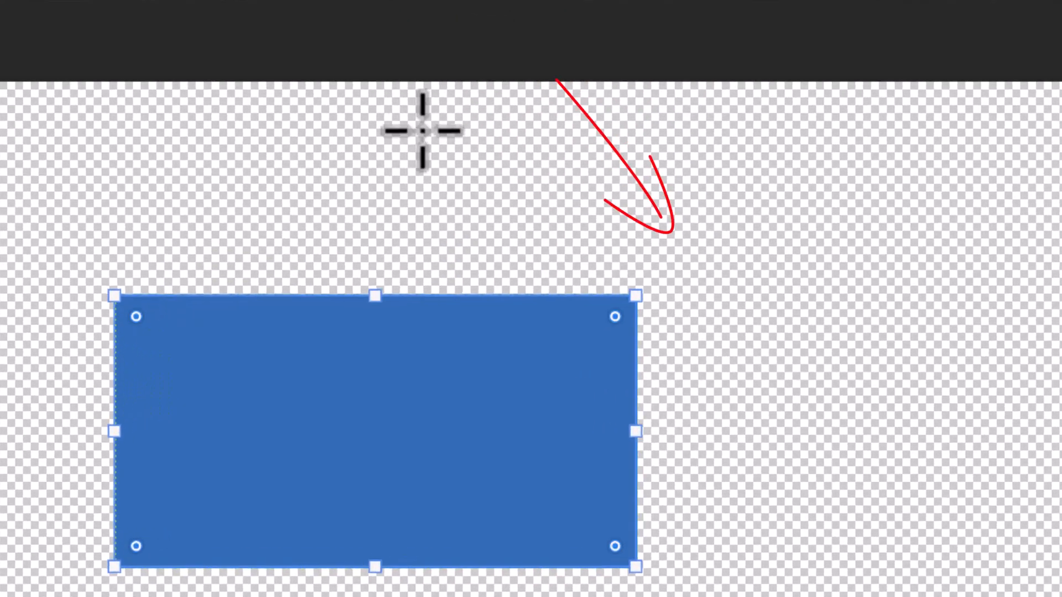
pyautogui.press('Return')
pyautogui.press('v')
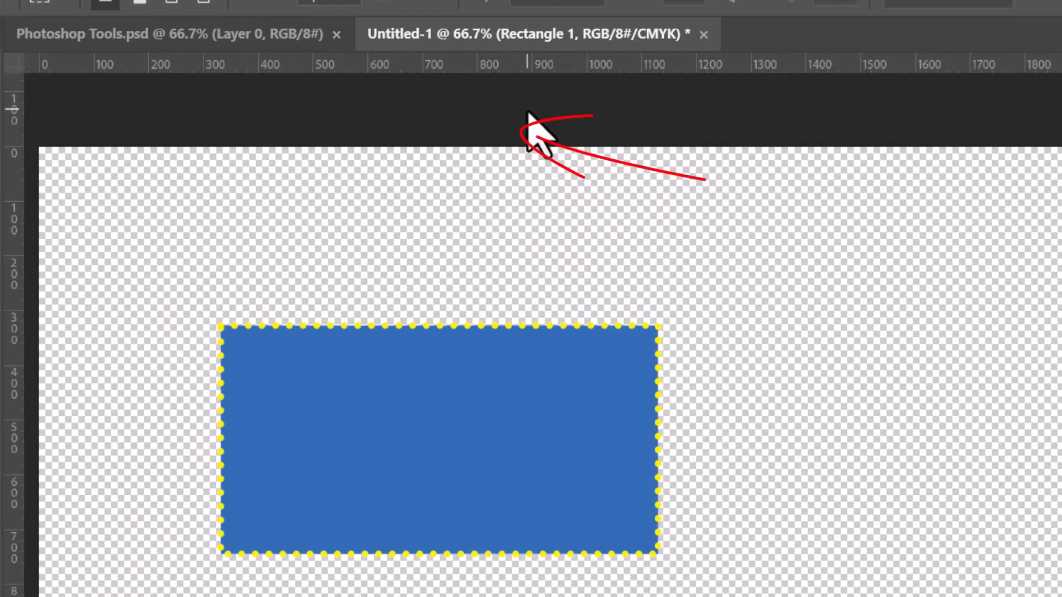
# Resize the blue rectangle to 500 px wide and 500 px high.
pyautogui.click(545, 23)
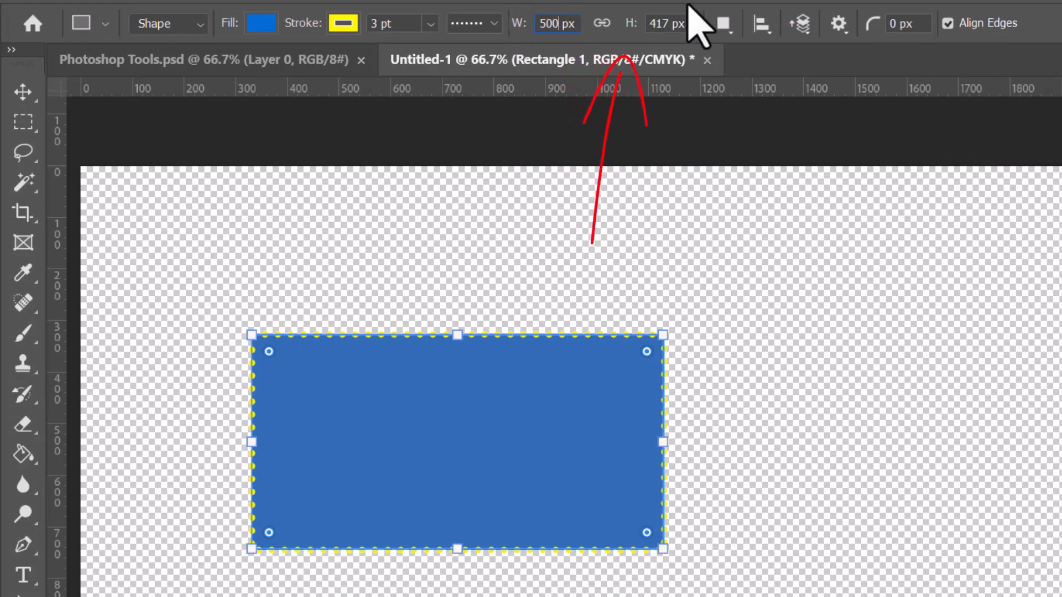
pyautogui.click(651, 23)
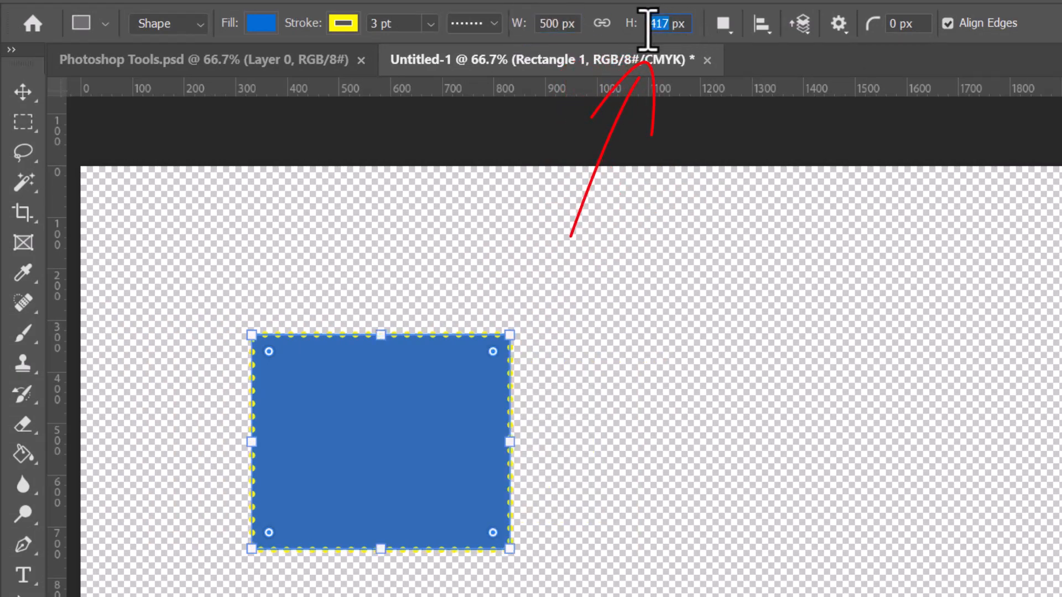
pyautogui.press('Return')
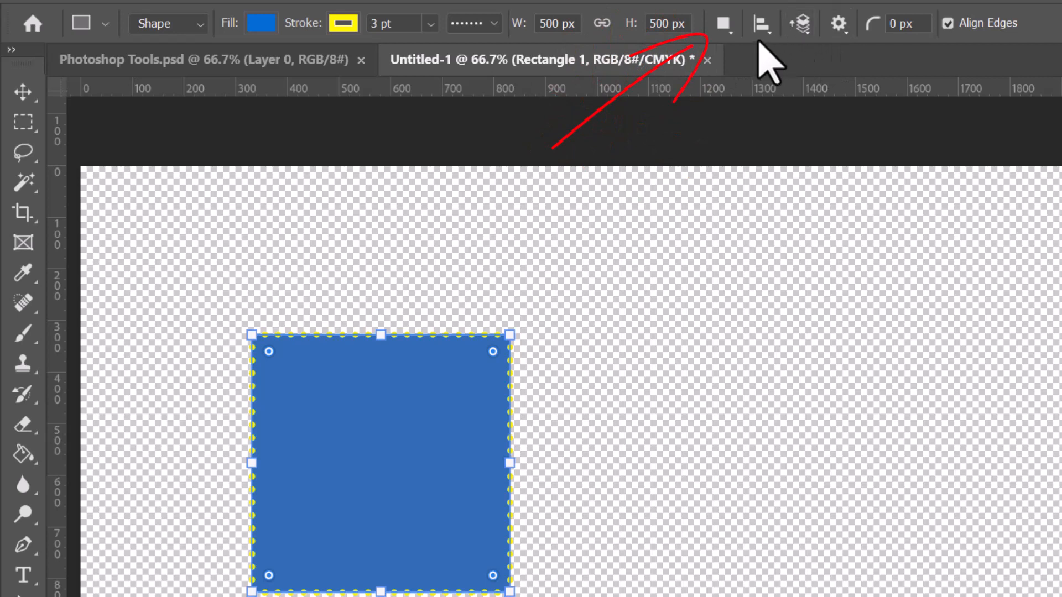
# Add a second rectangle about 612 px wide overlapping the square's upper-right corner, using the Combine Shapes path operation.
pyautogui.click(724, 25)
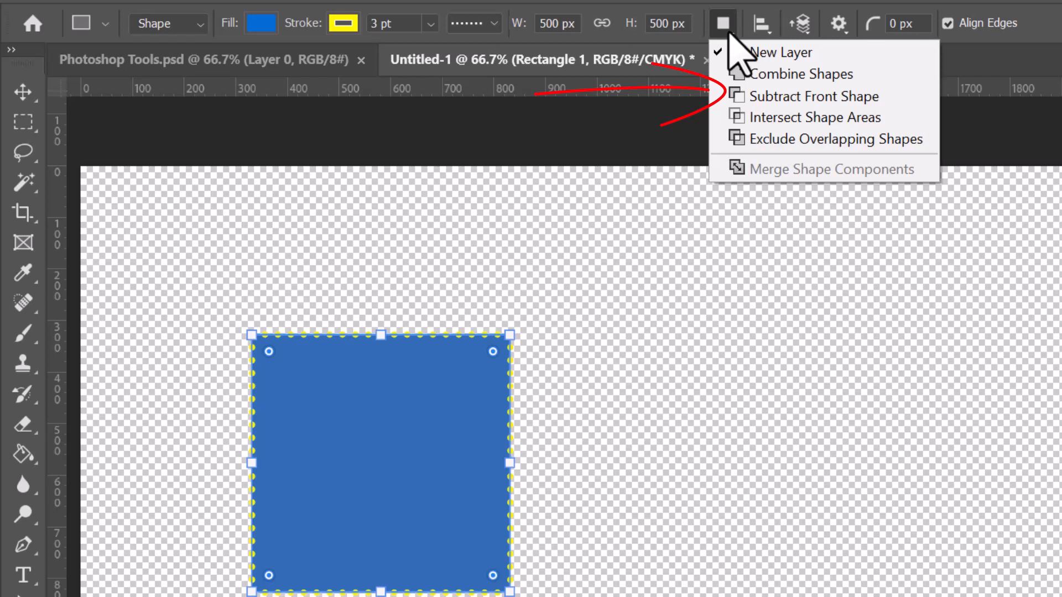
pyautogui.click(756, 74)
pyautogui.moveTo(389, 267); pyautogui.dragTo(703, 447)
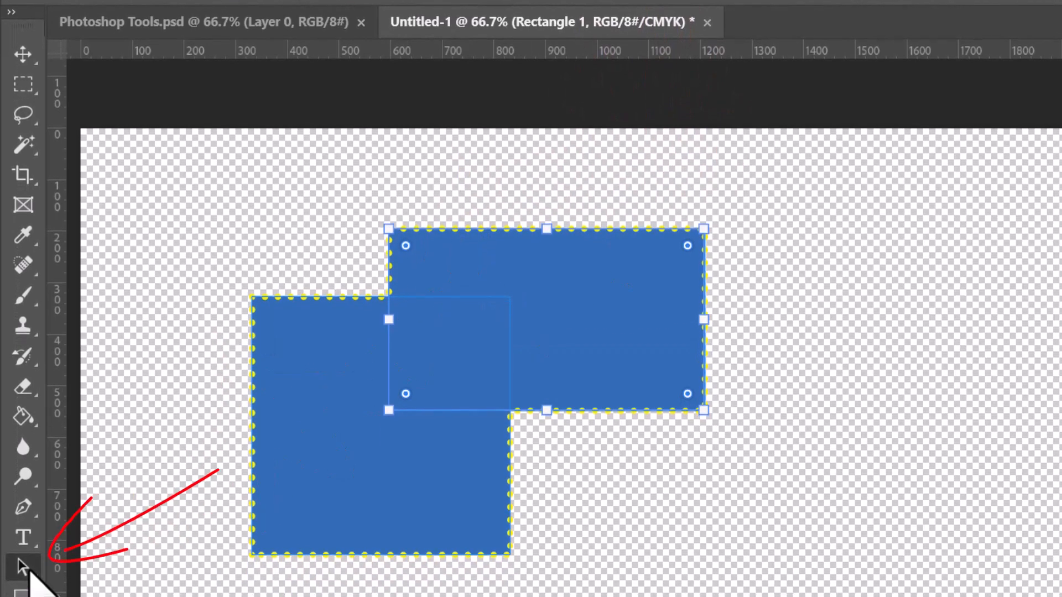
# Select both rectangles with the Path Selection Tool and align them by horizontal centers, by left edges and finally by right edges.
pyautogui.moveTo(166, 225); pyautogui.dragTo(863, 575)
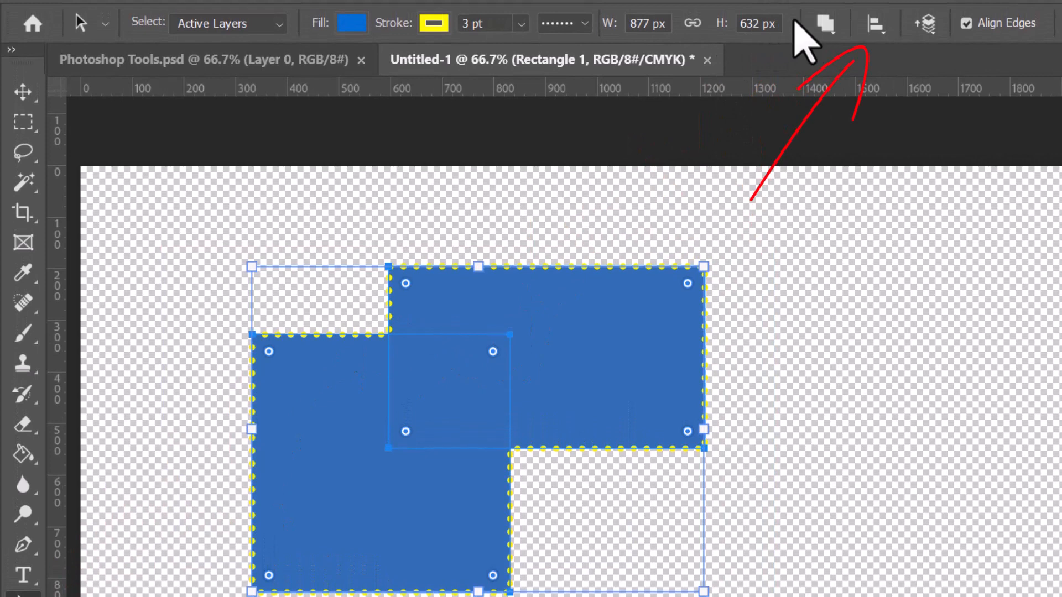
pyautogui.click(874, 25)
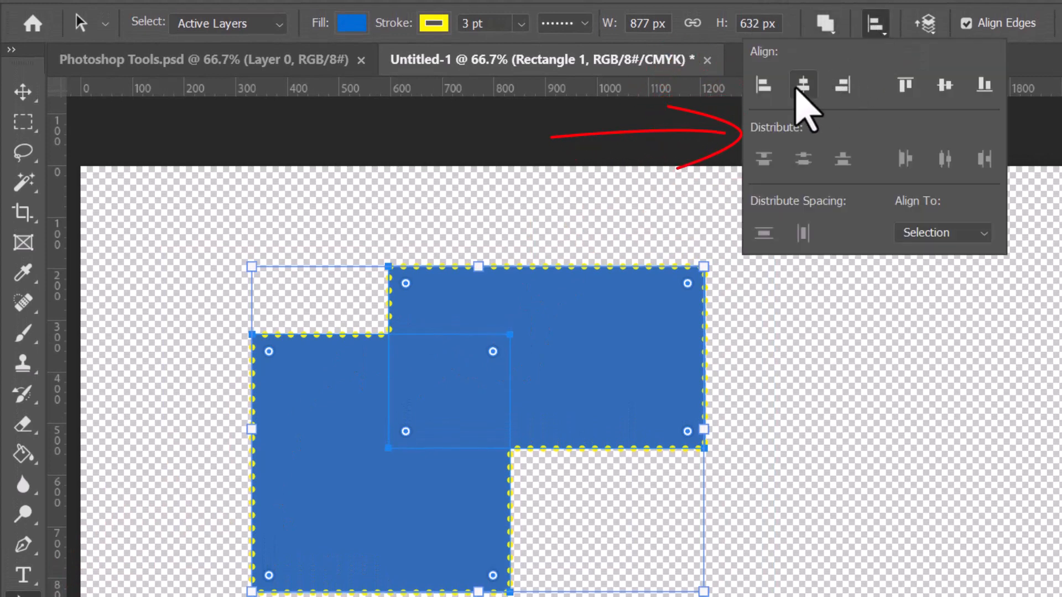
pyautogui.click(804, 91)
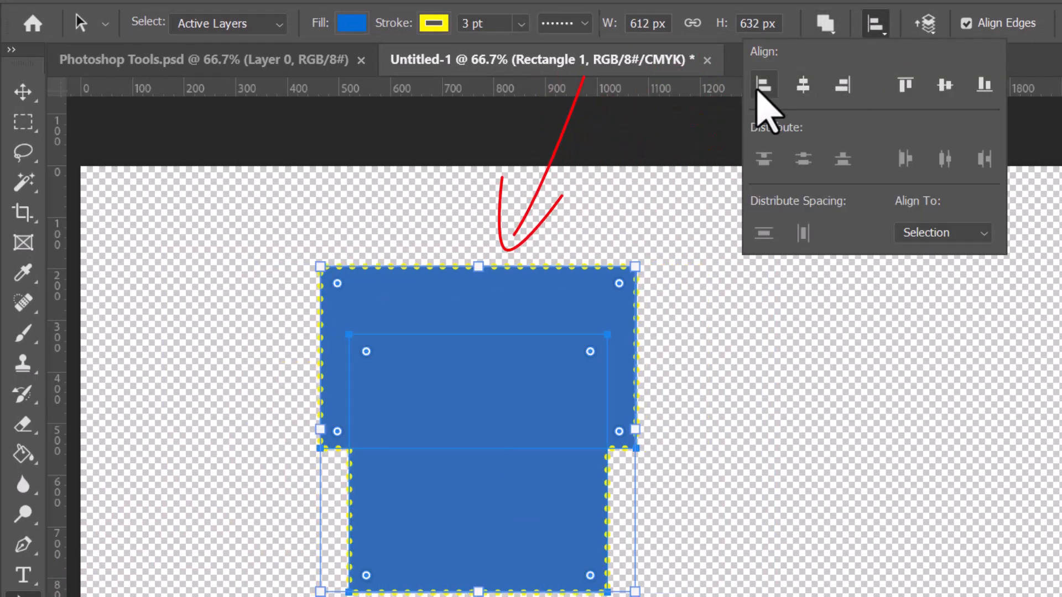
pyautogui.click(763, 85)
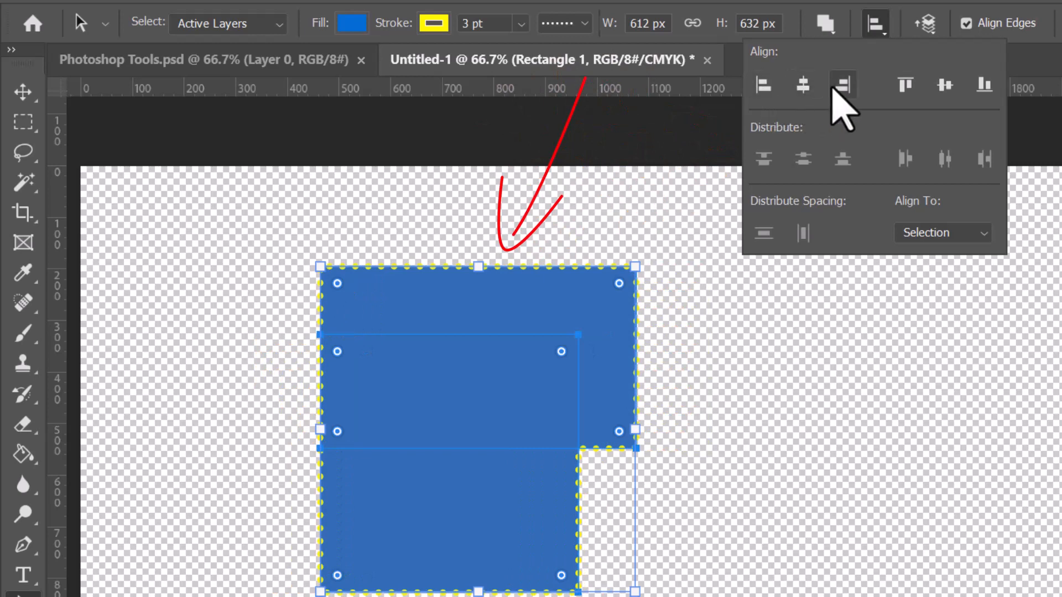
pyautogui.click(840, 88)
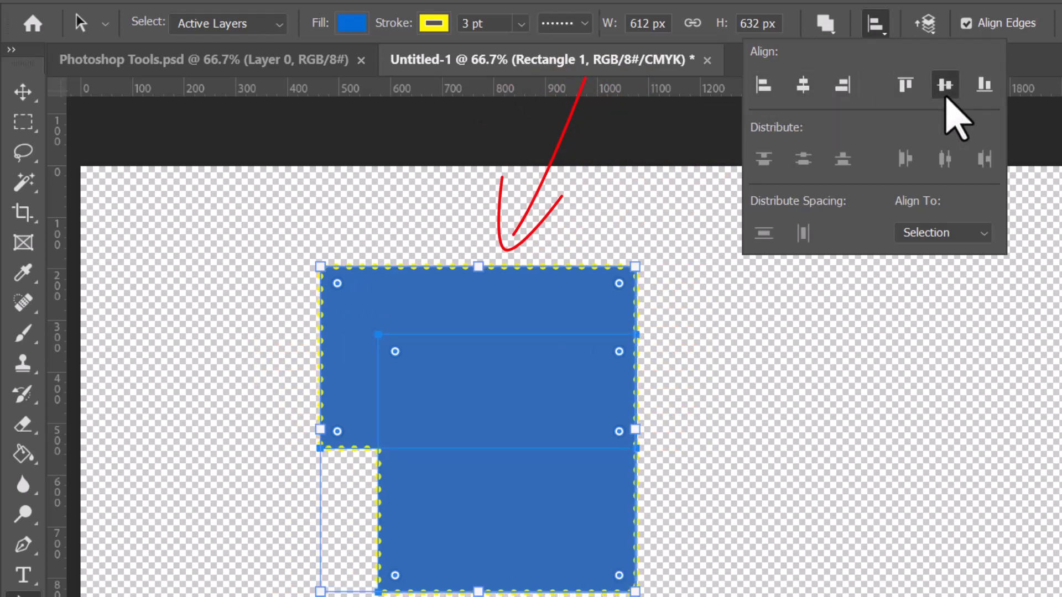
# Align the two selected rectangles by vertical centers, by top edges and finally by bottom edges.
pyautogui.click(945, 88)
pyautogui.click(900, 89)
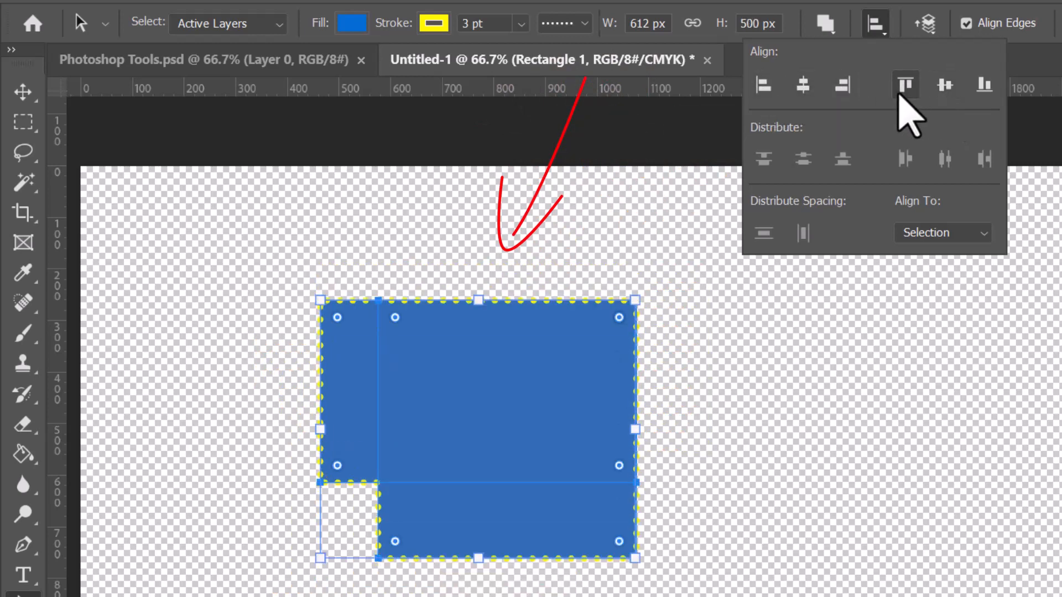
pyautogui.click(984, 86)
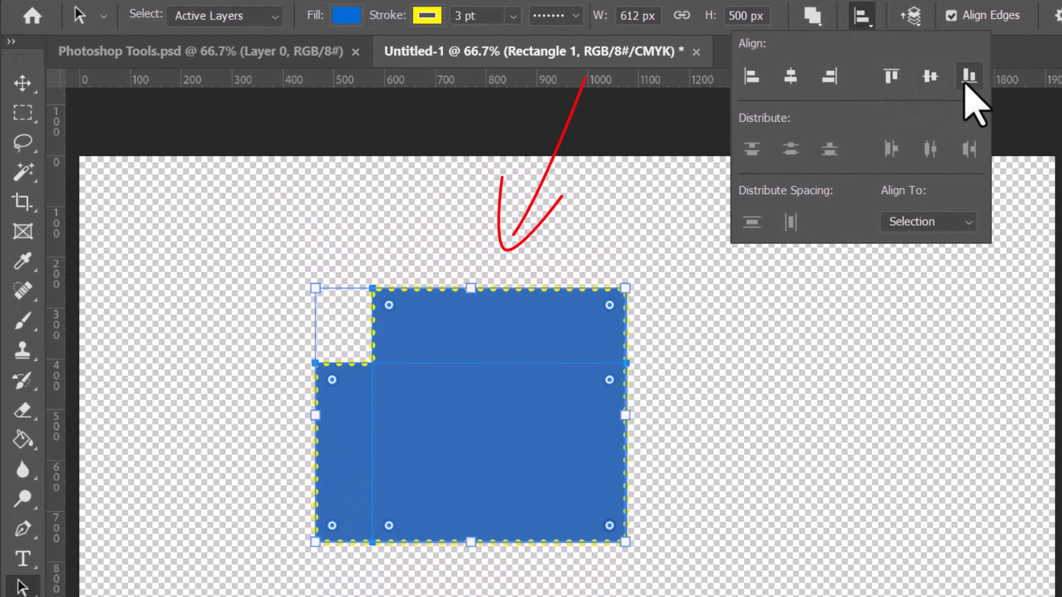
# Add a third rectangle about 515 px wide and 504 px high overlapping the shape's upper-right corner, and select all three with the Path Selection Tool.
pyautogui.press('u')
pyautogui.moveTo(569, 232); pyautogui.dragTo(836, 488)
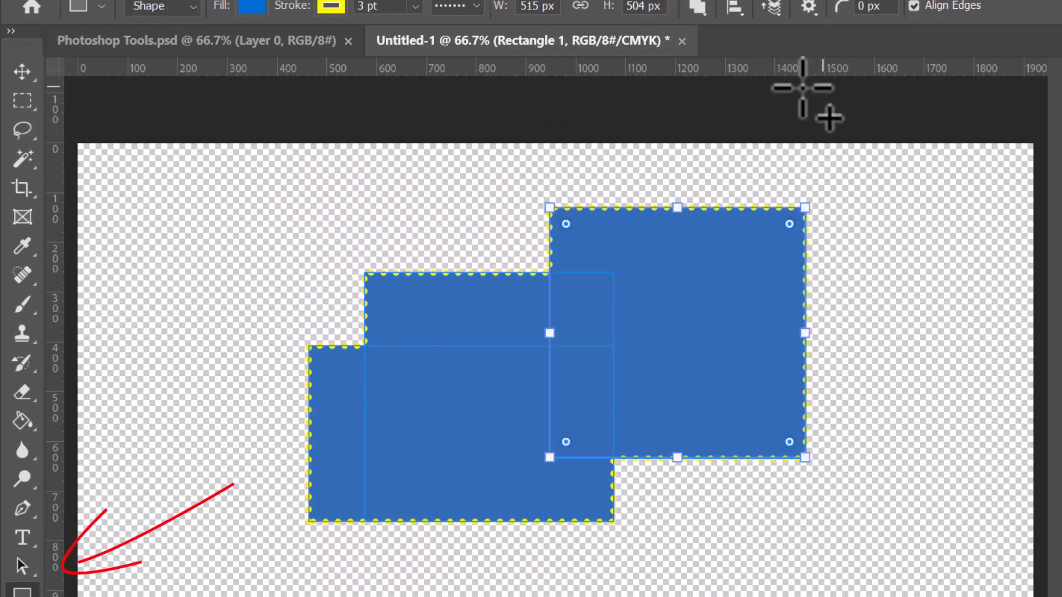
pyautogui.click(23, 567)
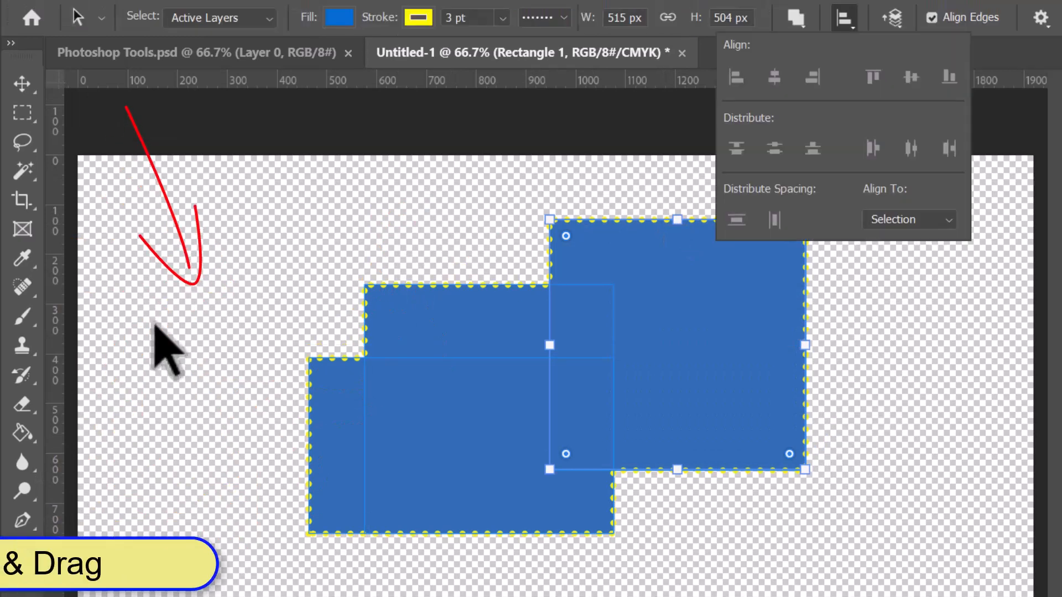
pyautogui.moveTo(147, 273); pyautogui.dragTo(802, 534)
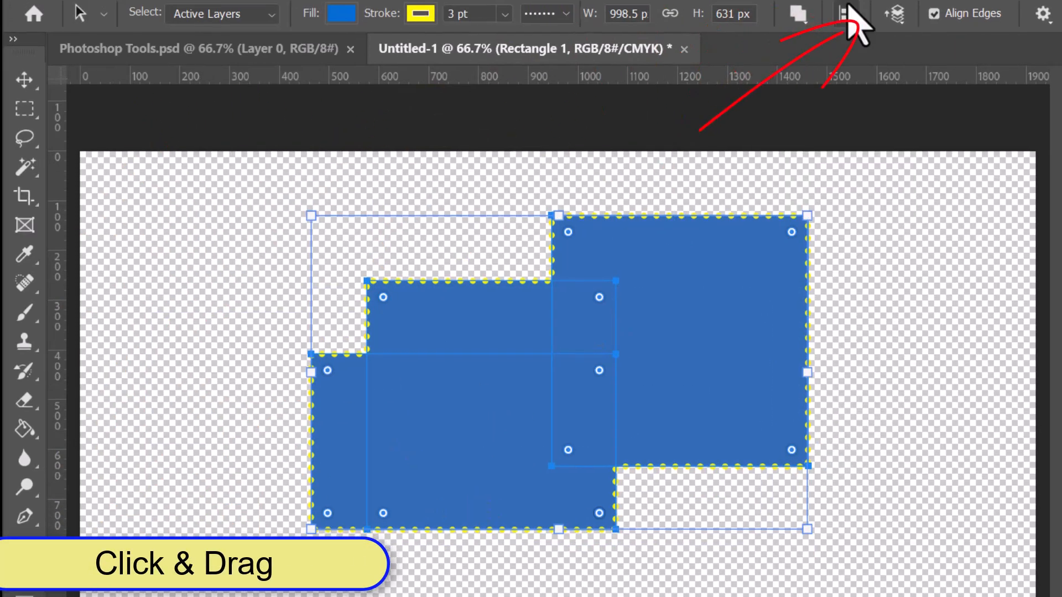
# Distribute the three rectangles vertically by top edges, by vertical centers and finally by bottom edges.
pyautogui.click(844, 18)
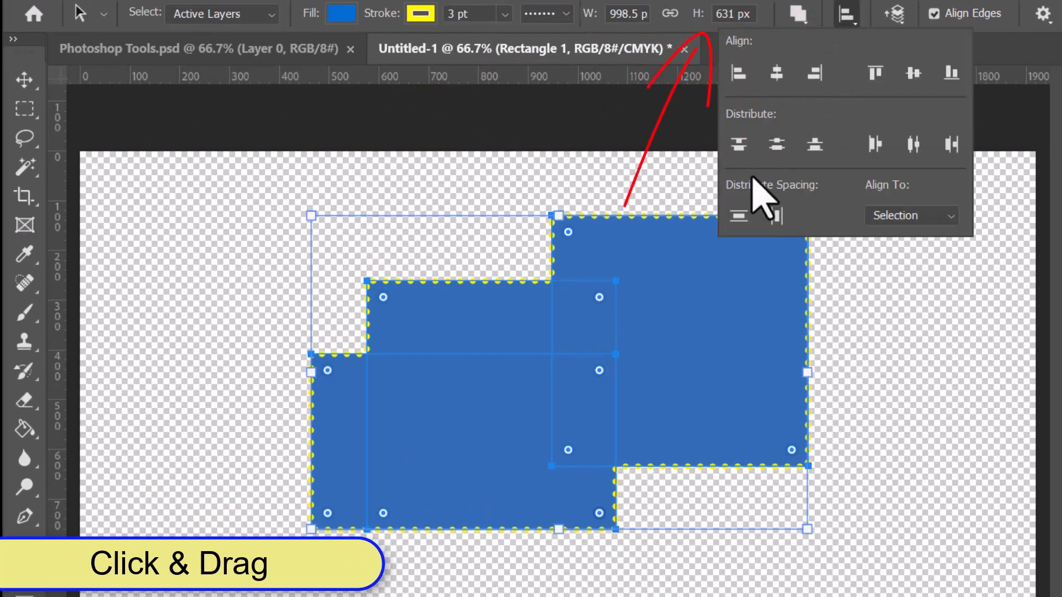
pyautogui.click(740, 143)
pyautogui.click(777, 145)
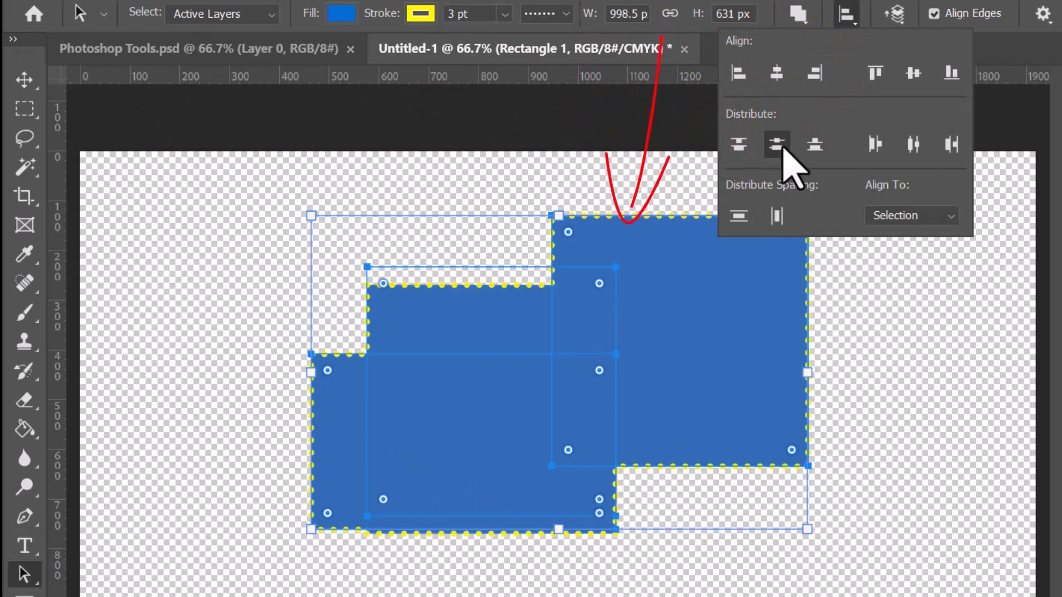
pyautogui.click(812, 150)
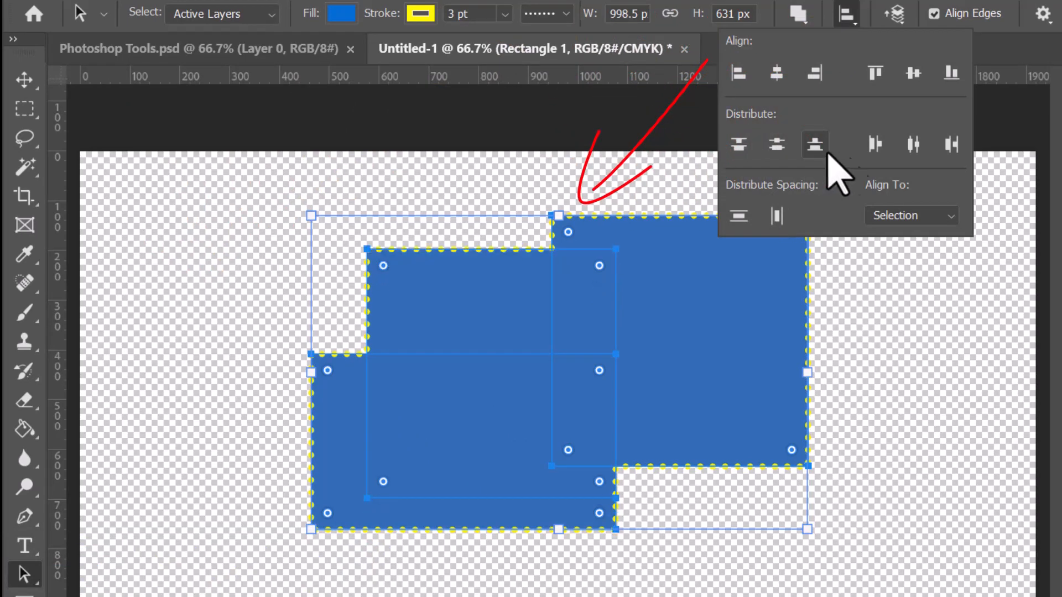
# Distribute the three rectangles by left edges, horizontal centers and right edges, and distribute their spacing vertically and horizontally.
pyautogui.click(874, 144)
pyautogui.click(913, 145)
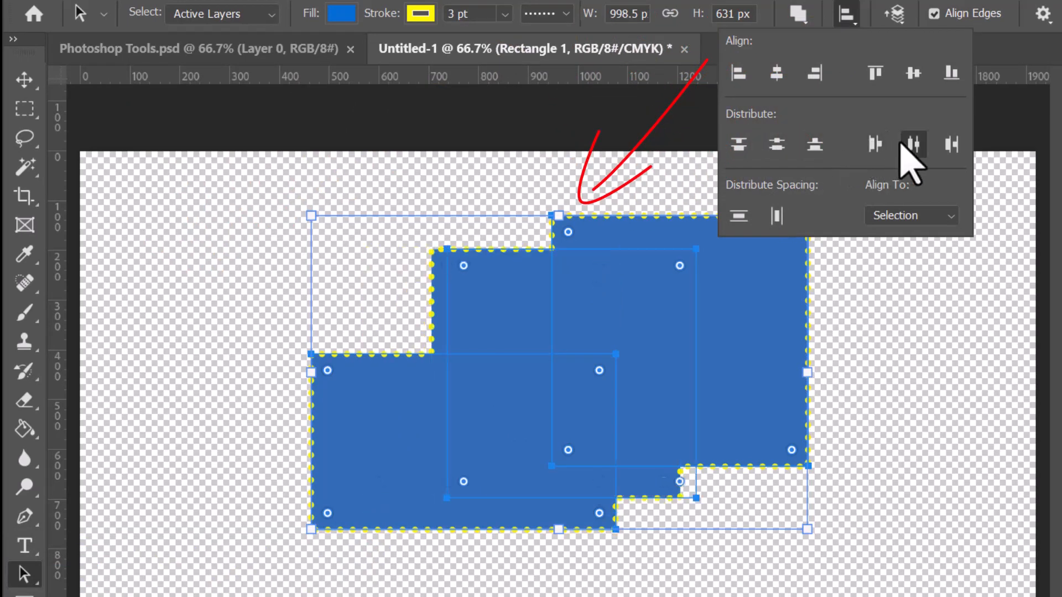
pyautogui.click(951, 145)
pyautogui.click(747, 215)
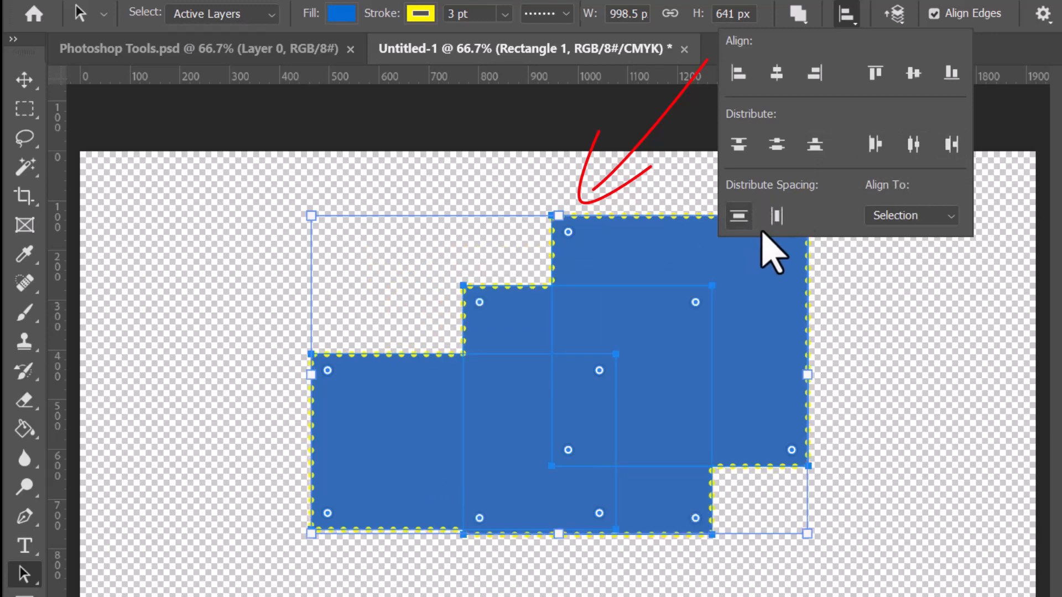
pyautogui.click(777, 216)
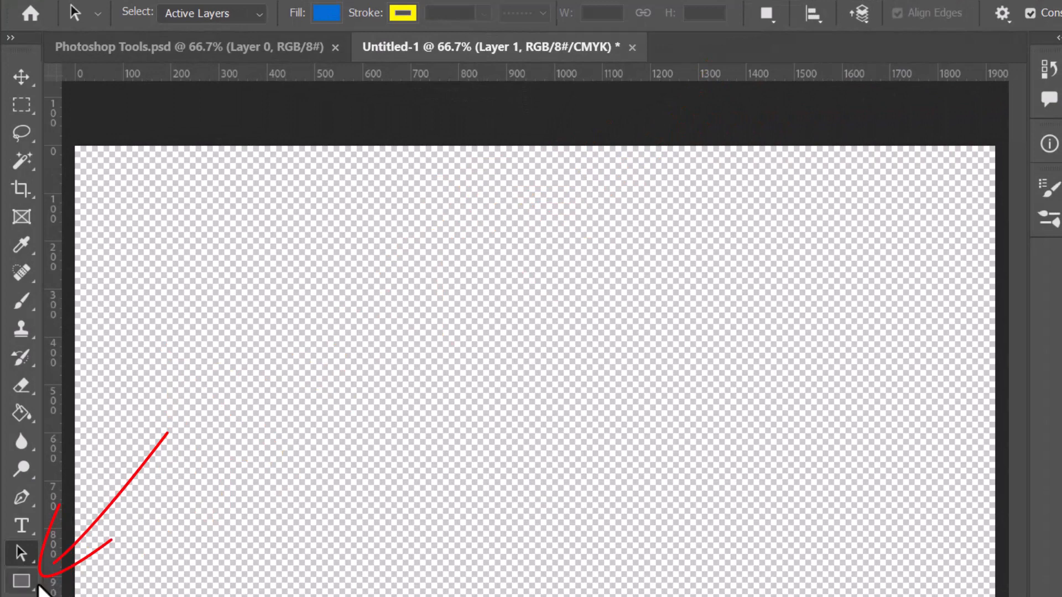
# Draw a blue square about 340 px wide on the canvas and a perfect circle about 264 px wide to its left.
pyautogui.click(32, 587)
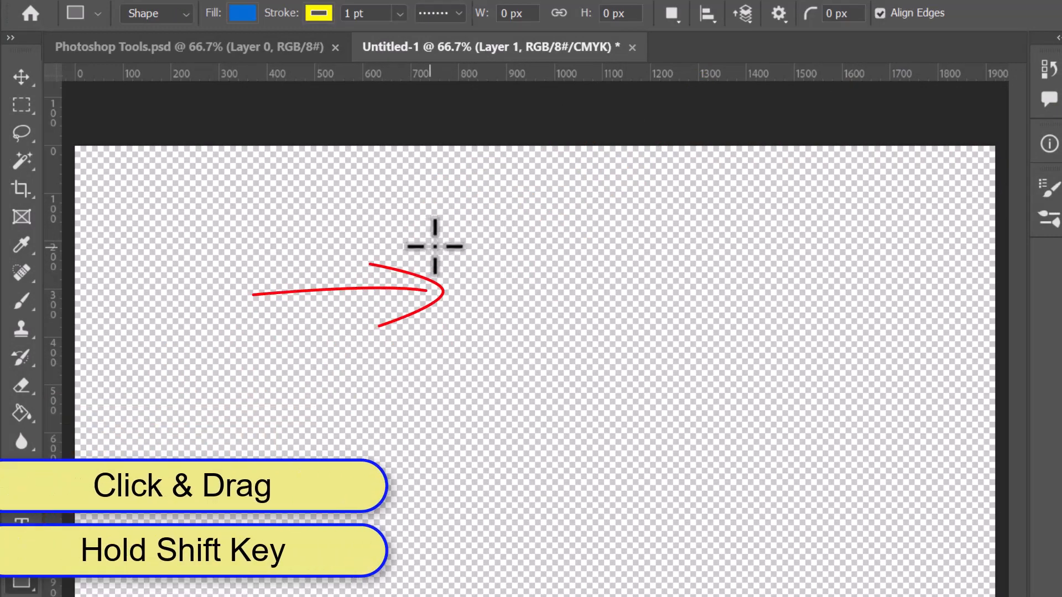
pyautogui.moveTo(456, 208); pyautogui.dragTo(648, 369)
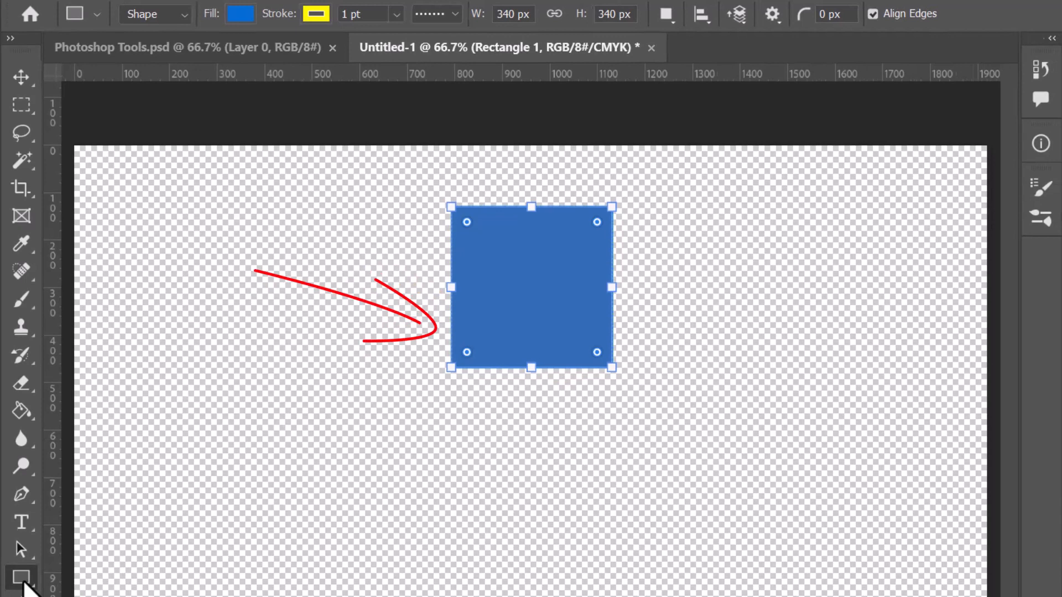
pyautogui.rightClick(21, 581)
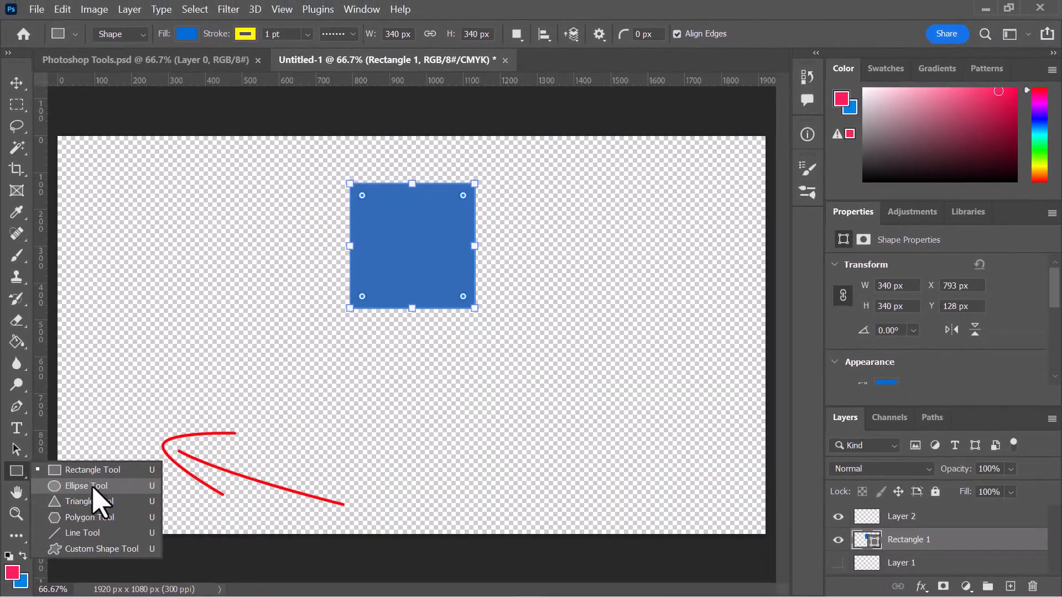
pyautogui.click(92, 487)
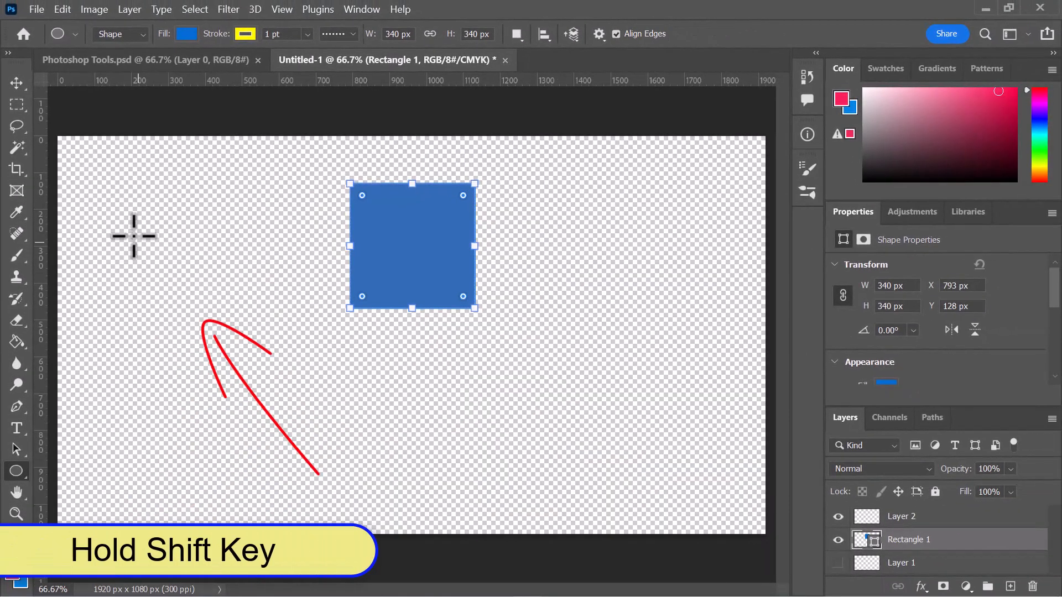
pyautogui.moveTo(135, 229); pyautogui.dragTo(365, 333)
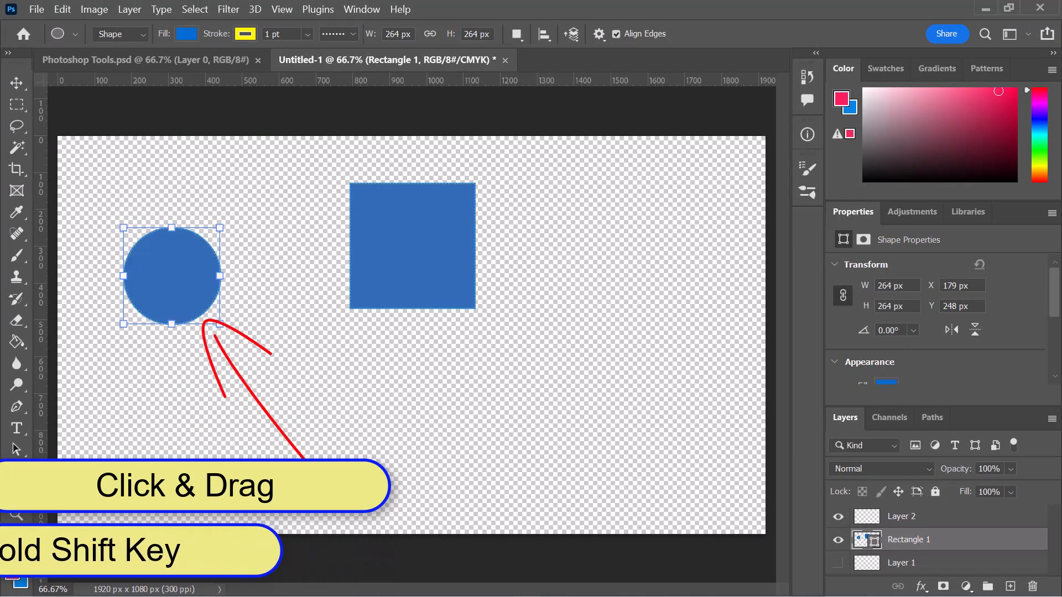
# Draw a triangle with constrained proportions to the right of the blue square using the Triangle Tool.
pyautogui.rightClick(17, 471)
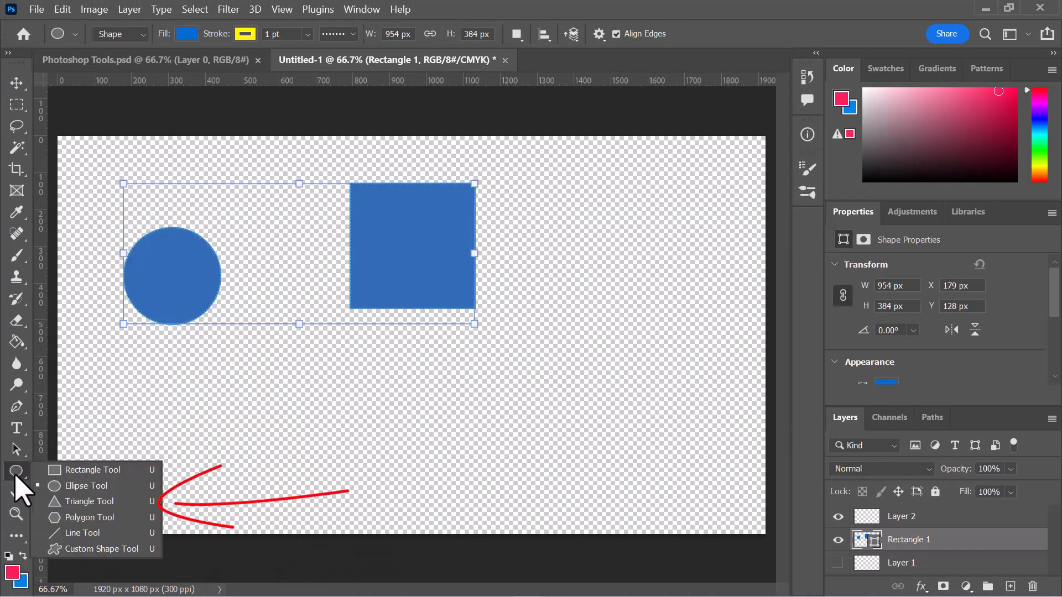
pyautogui.click(88, 501)
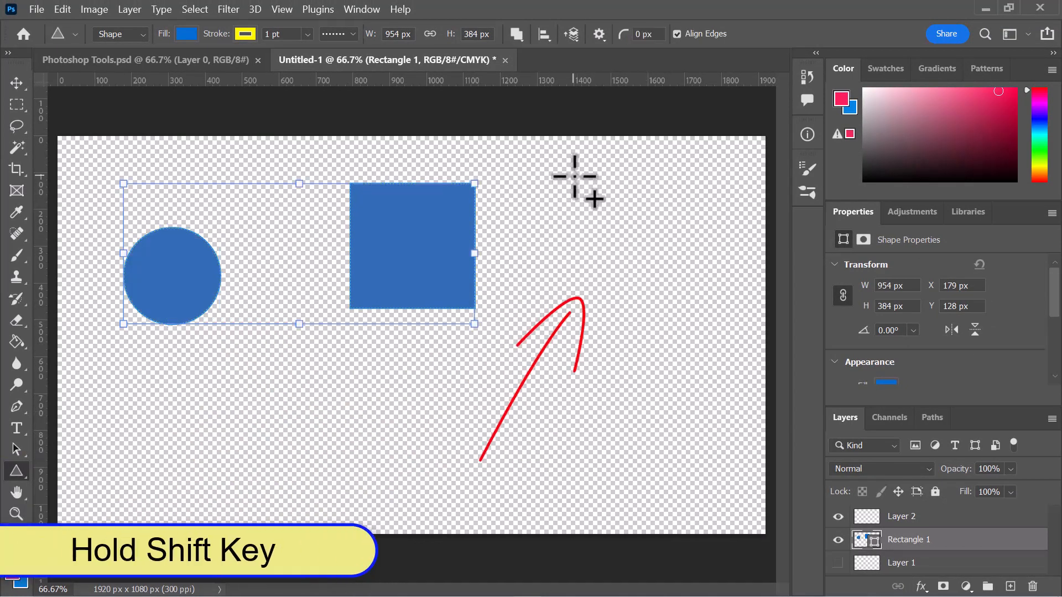
pyautogui.moveTo(581, 175); pyautogui.dragTo(719, 391)
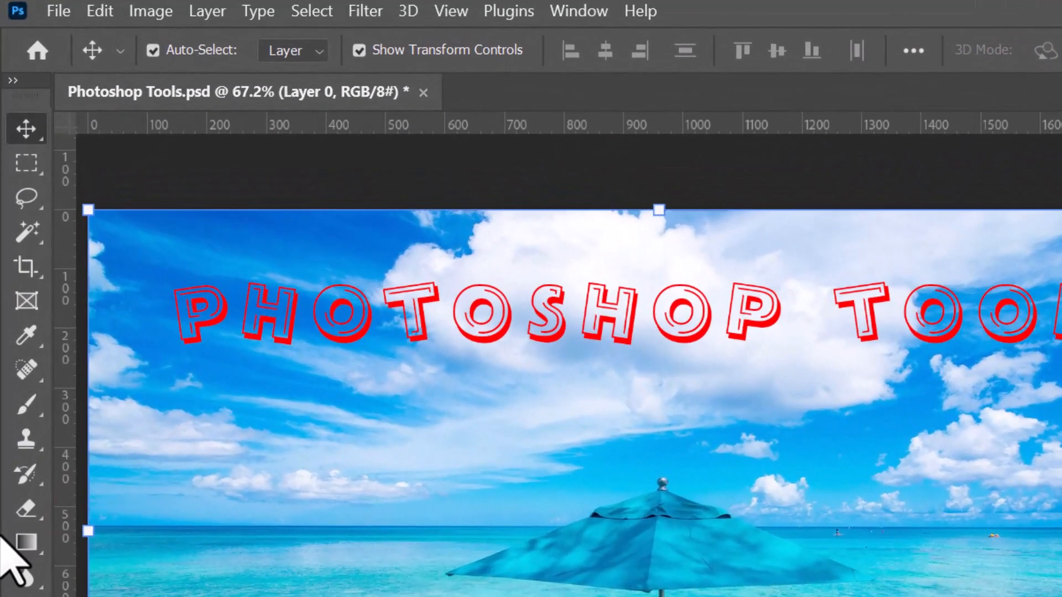
# With the Gradient Tool active, add a new layer above Layer 0 and hide Layer 0.
pyautogui.click(22, 455)
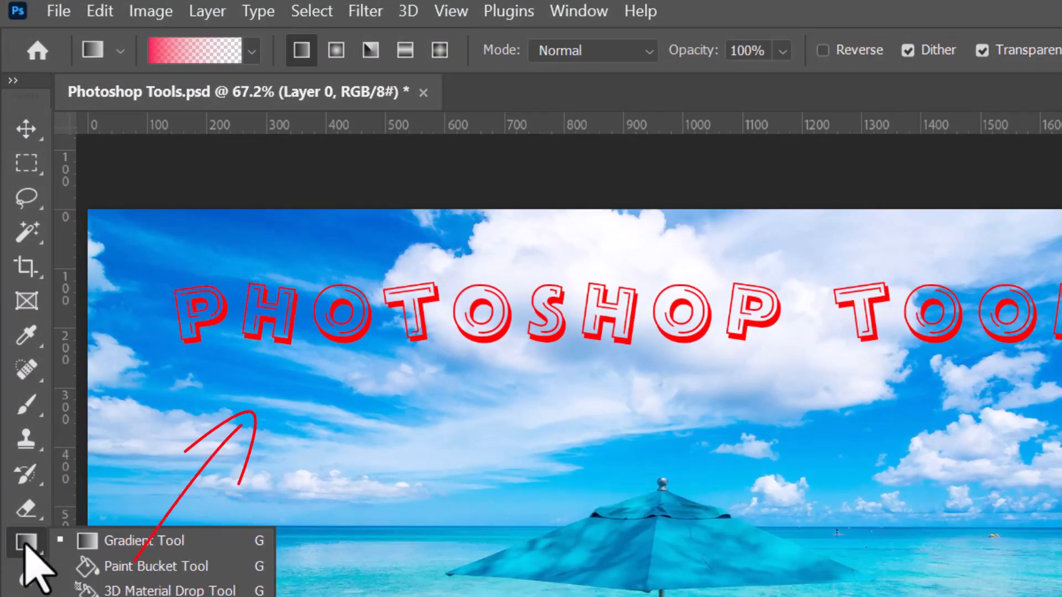
pyautogui.click(125, 544)
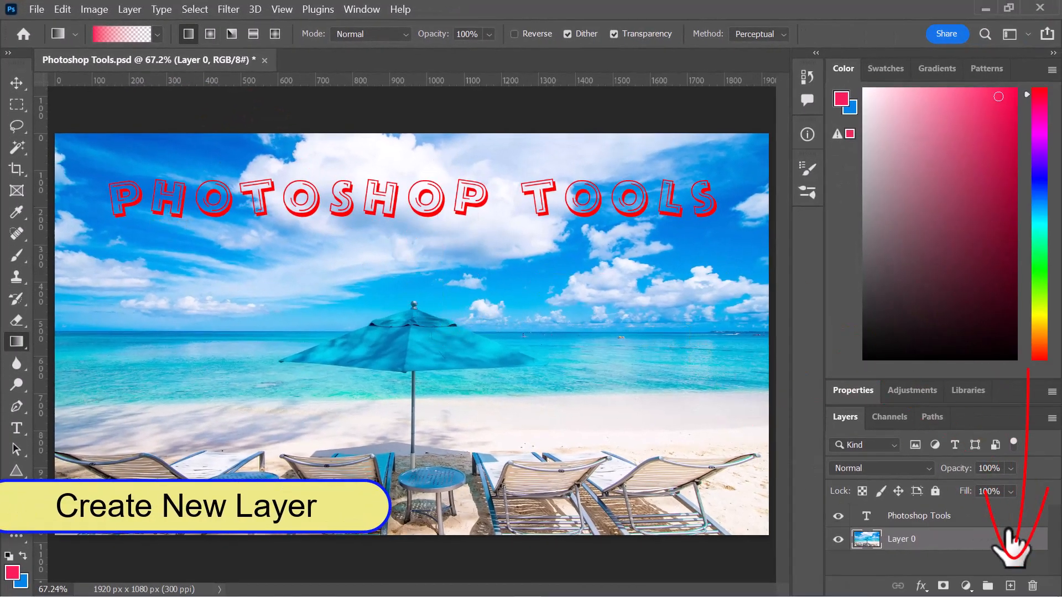
pyautogui.click(1010, 586)
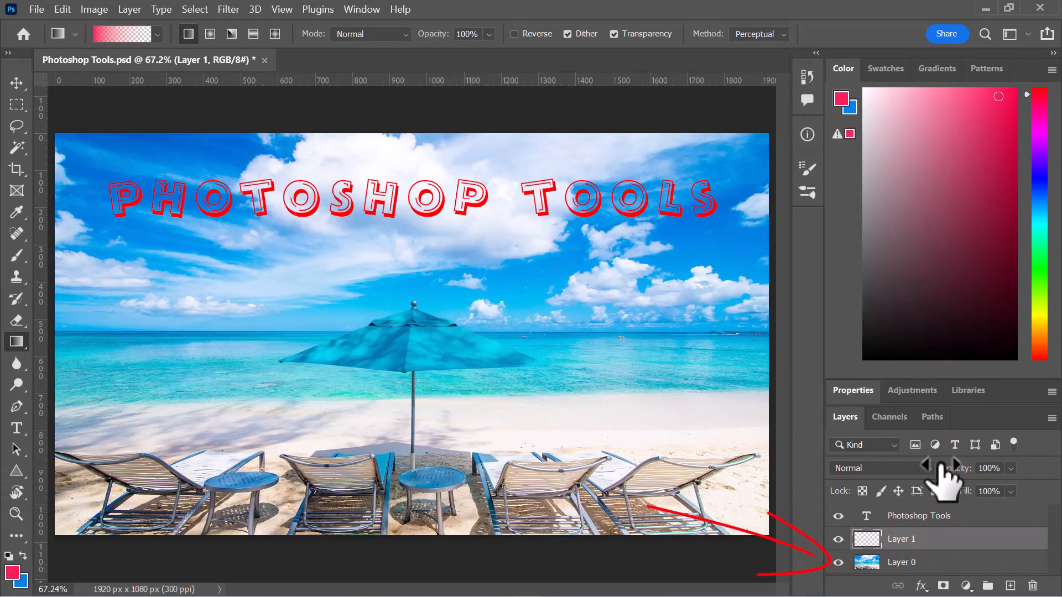
pyautogui.click(838, 562)
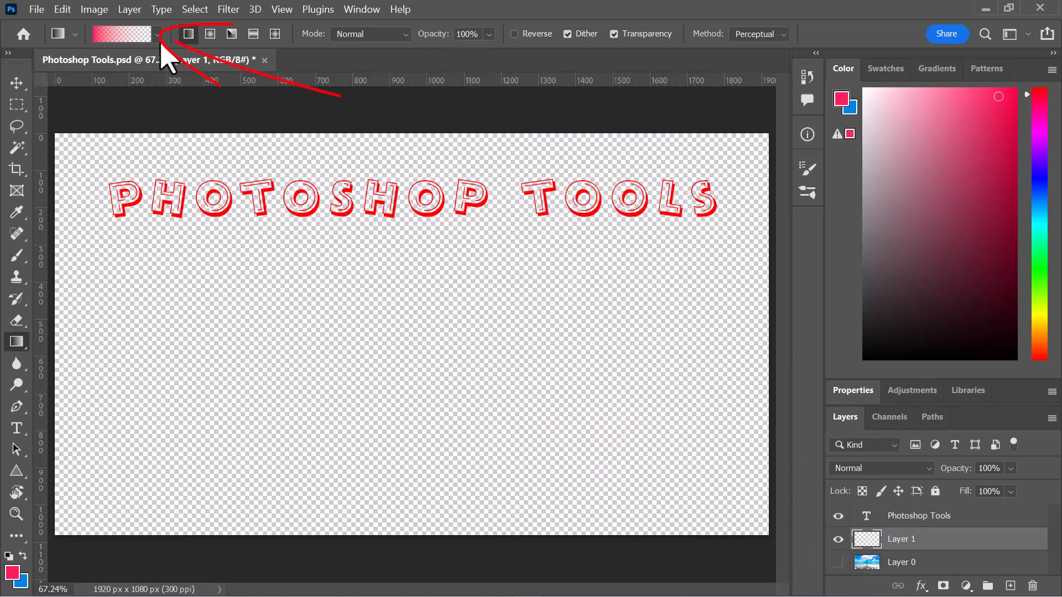
# Browse the gradient preset folders from Basics down to Neutrals.
pyautogui.click(157, 34)
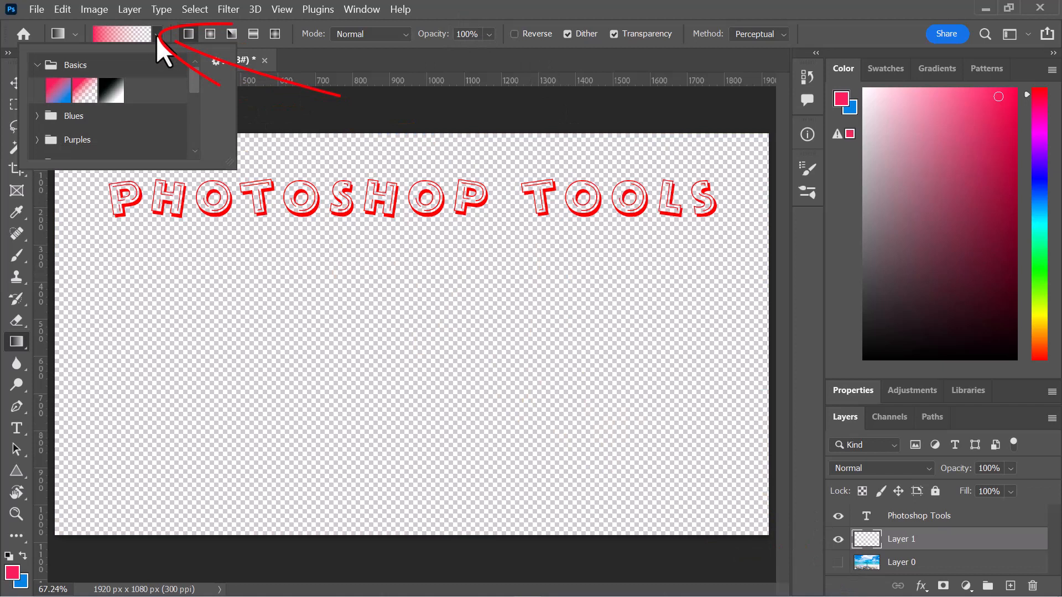
pyautogui.click(38, 63)
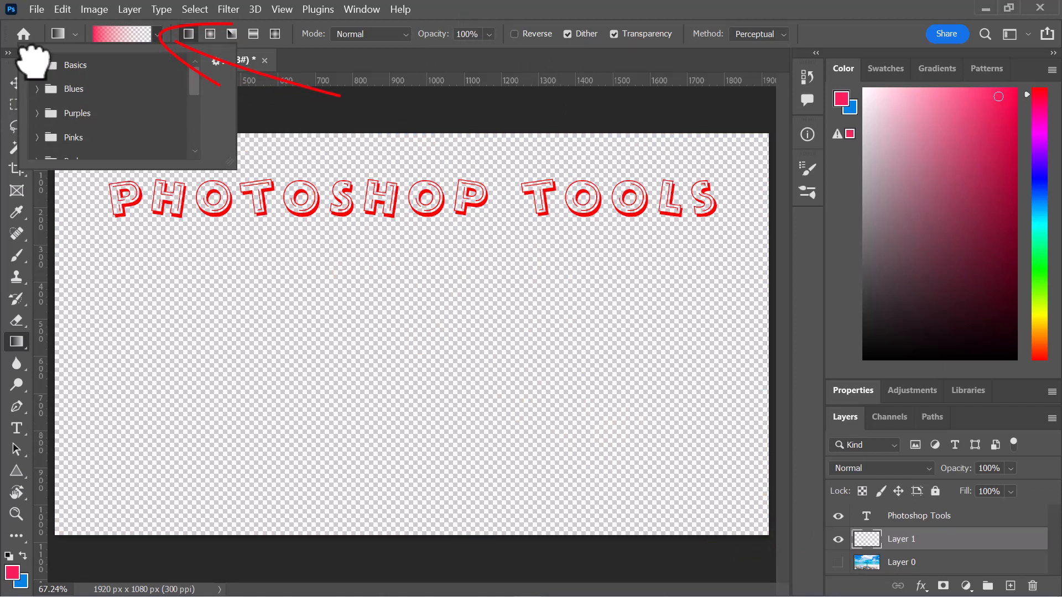
pyautogui.scroll(-4, 136, 124)
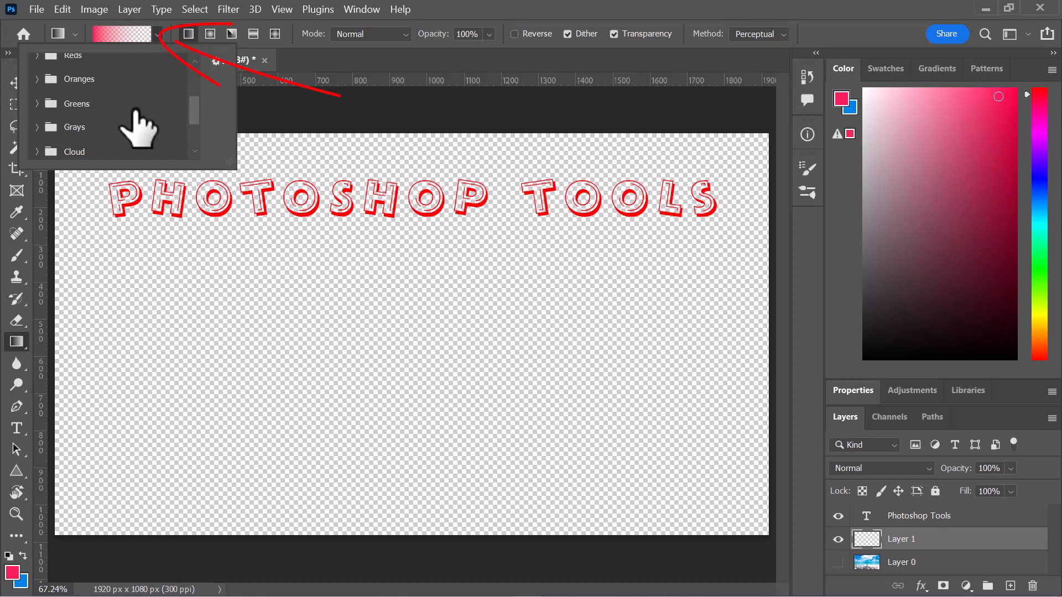
pyautogui.scroll(-3, 135, 126)
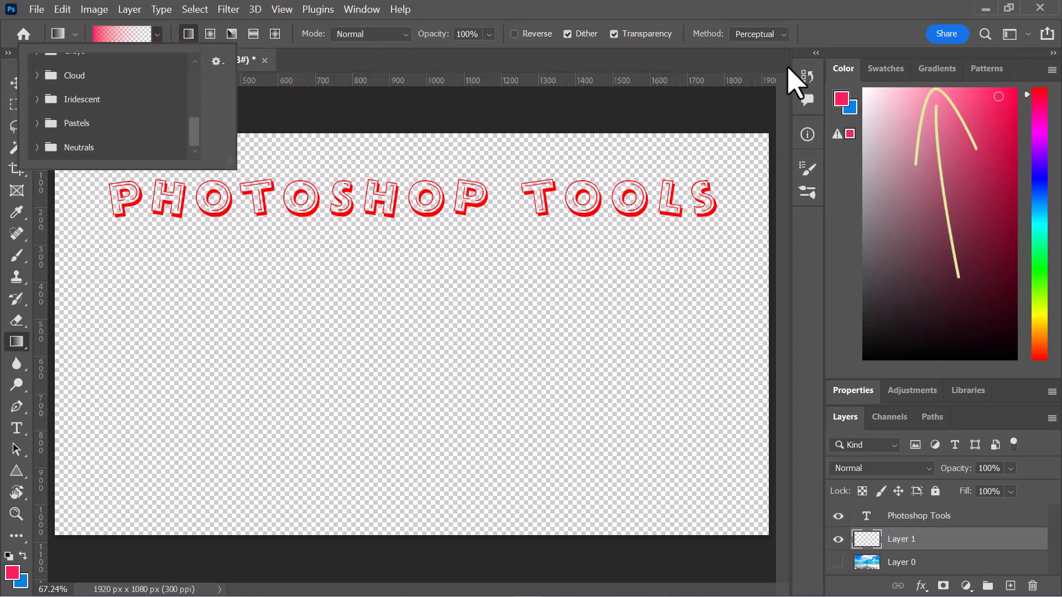
# Choose the lavender-to-pink gradient preset by applying it to the canvas as a fill, and undo that fill.
pyautogui.click(933, 73)
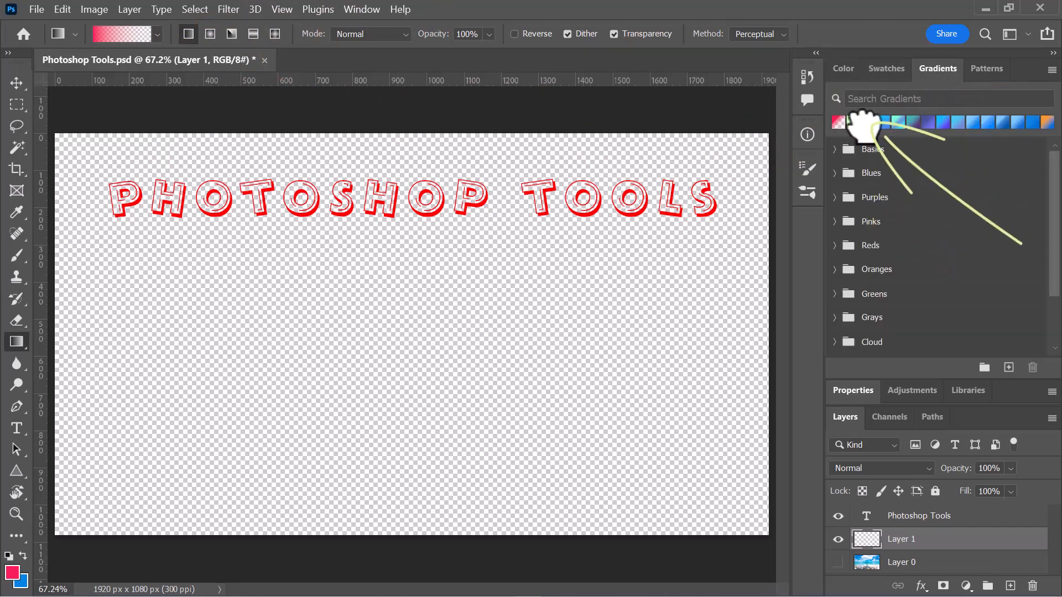
pyautogui.moveTo(863, 123); pyautogui.dragTo(599, 240)
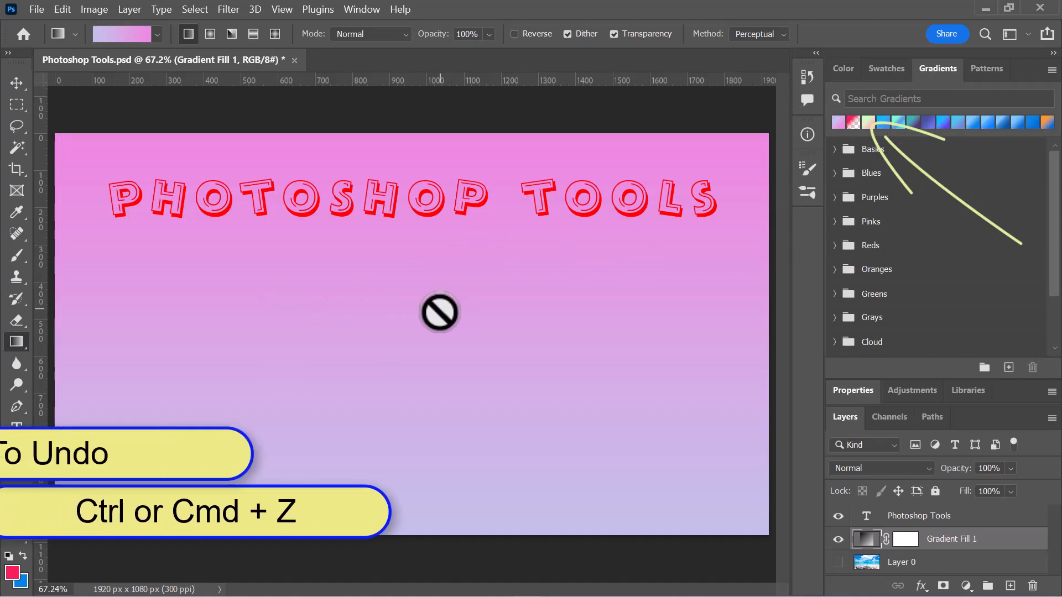
pyautogui.hotkey('ctrl', 'z')
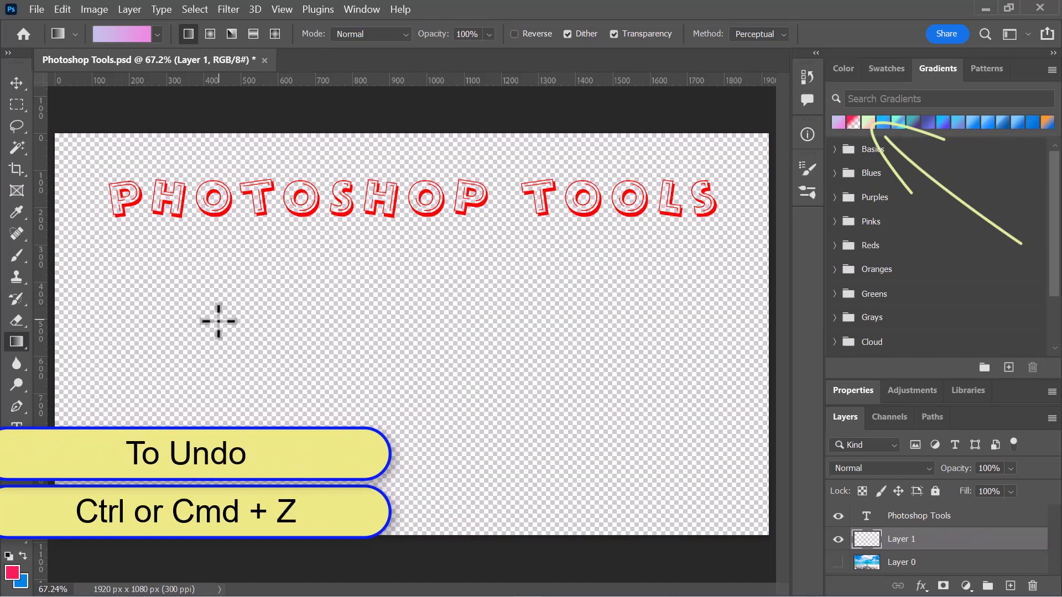
# Try a horizontal linear gradient and a radial gradient from the canvas center on Layer 1, undoing each one.
pyautogui.moveTo(154, 319); pyautogui.dragTo(450, 325)
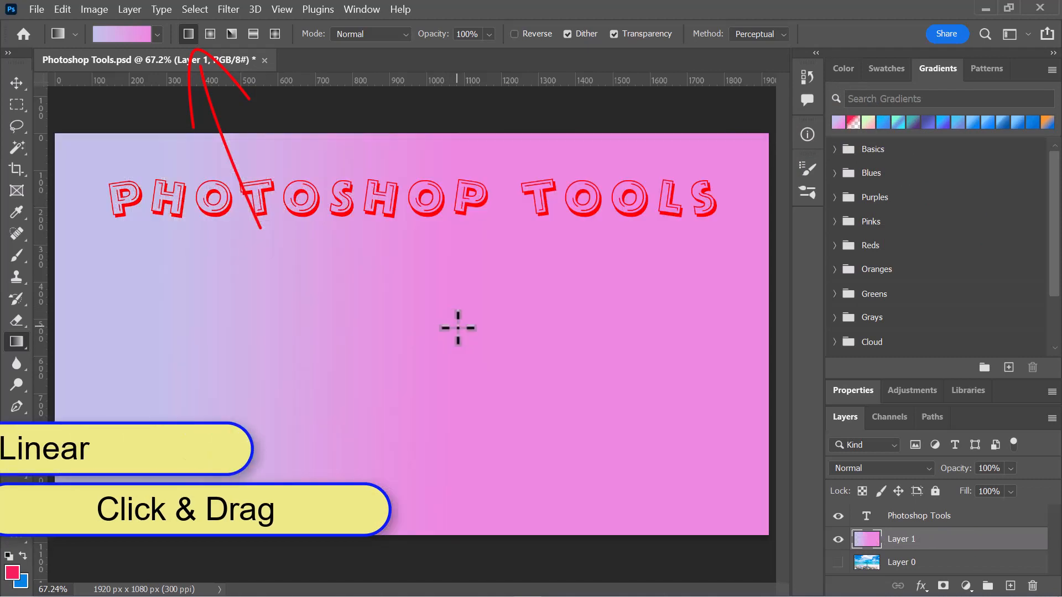
pyautogui.hotkey('ctrl', 'z')
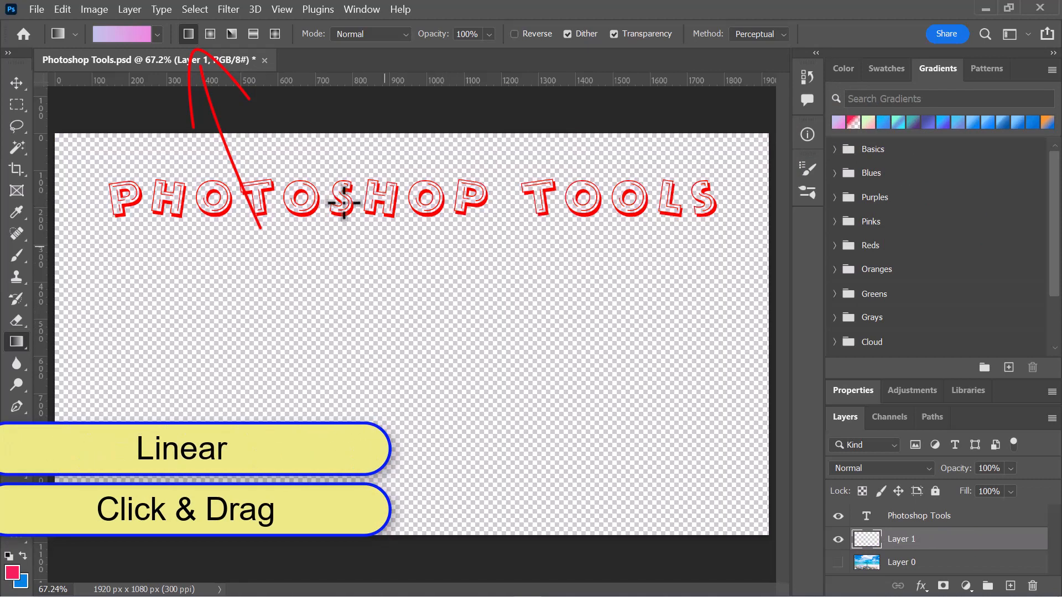
pyautogui.click(210, 33)
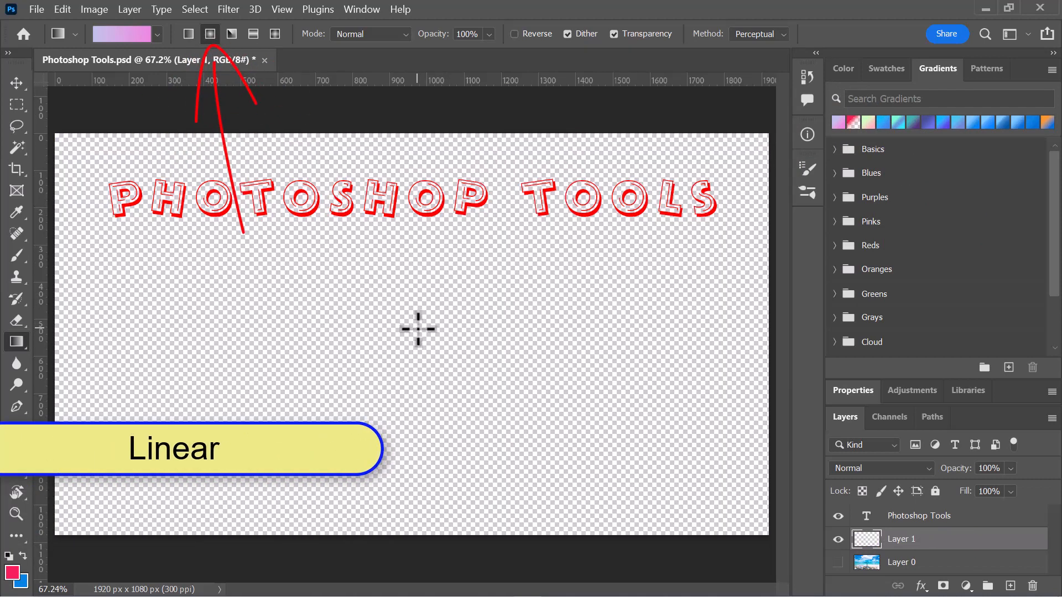
pyautogui.moveTo(413, 340); pyautogui.dragTo(279, 272)
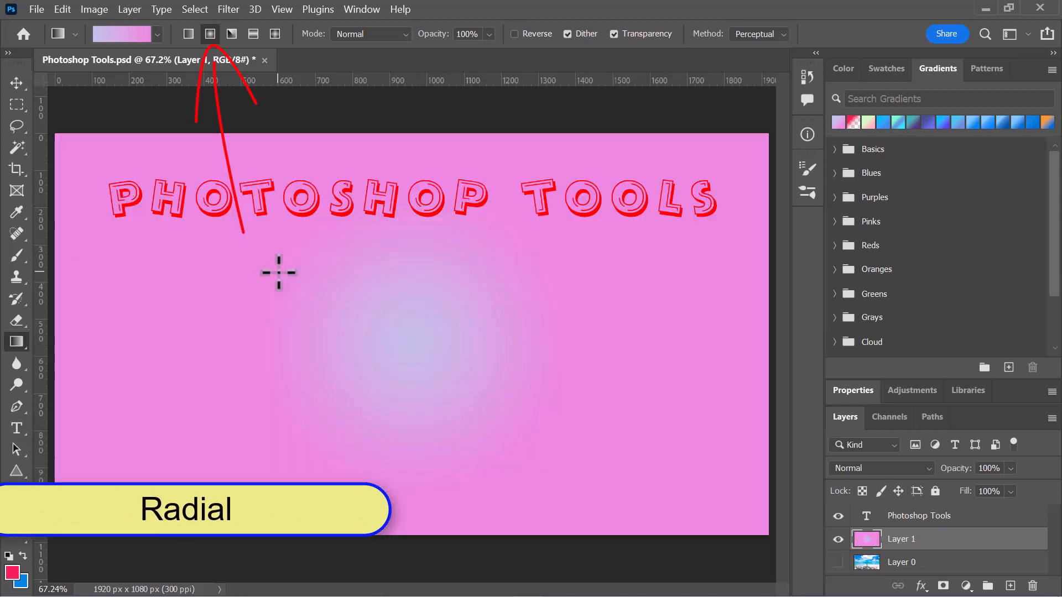
pyautogui.hotkey('ctrl', 'z')
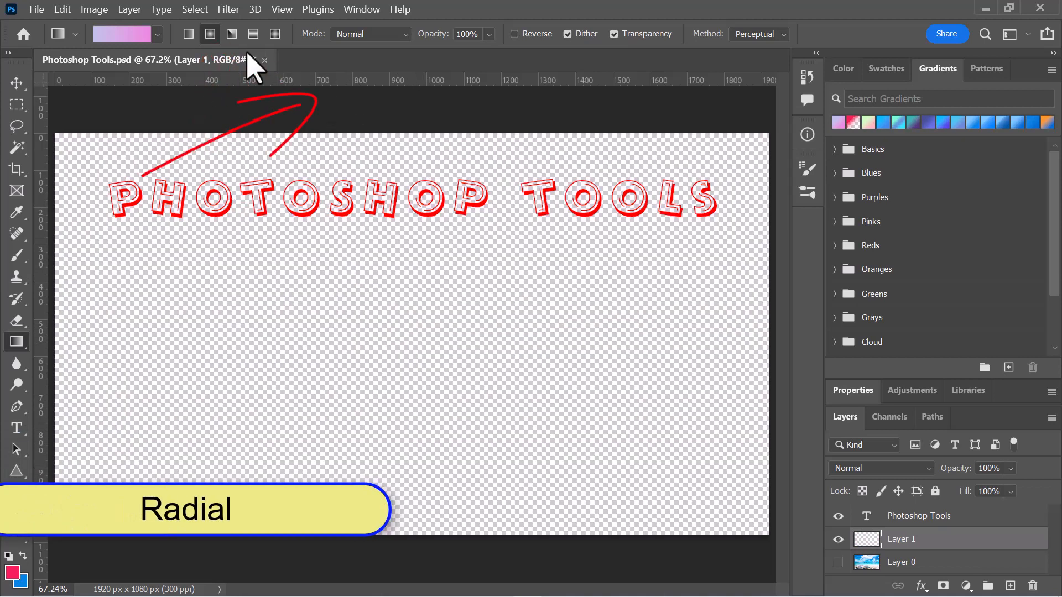
# Try an upward angle gradient and a horizontal reflected gradient on Layer 1, undoing each one.
pyautogui.click(232, 33)
pyautogui.moveTo(415, 474); pyautogui.dragTo(416, 326)
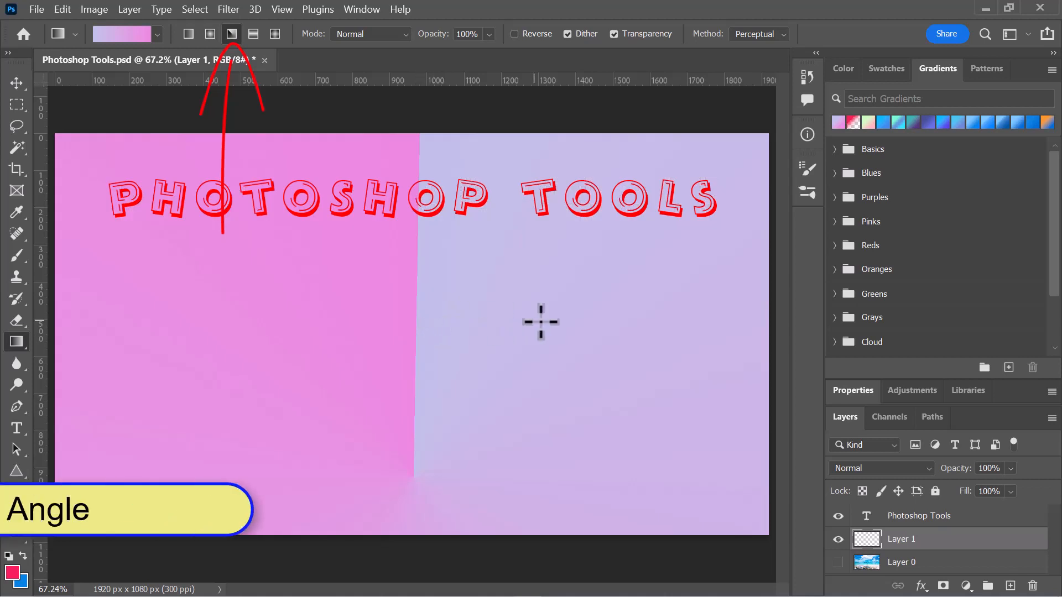
pyautogui.hotkey('ctrl', 'z')
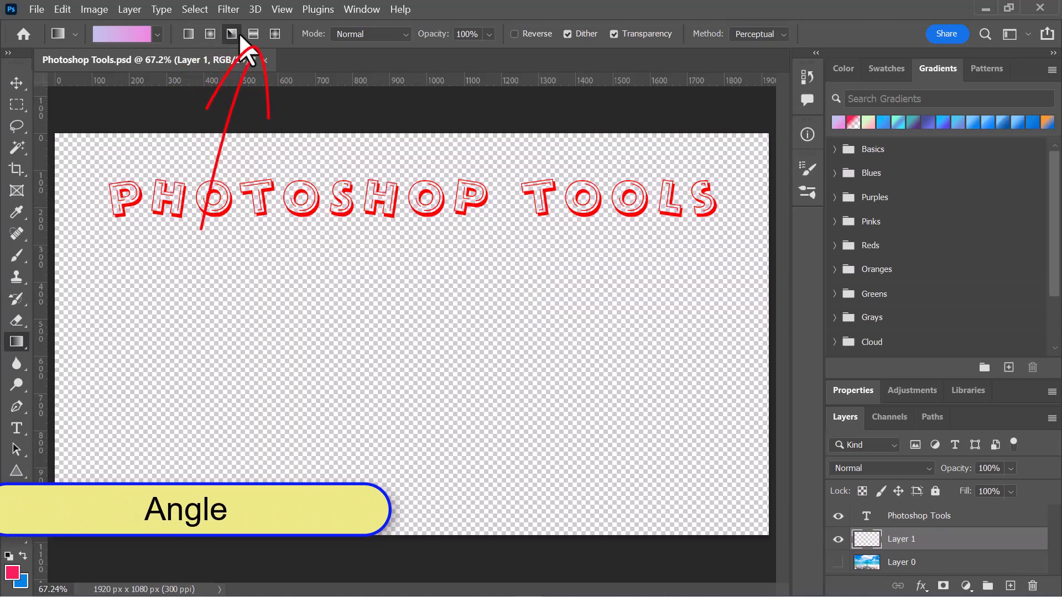
pyautogui.moveTo(318, 304); pyautogui.dragTo(441, 304)
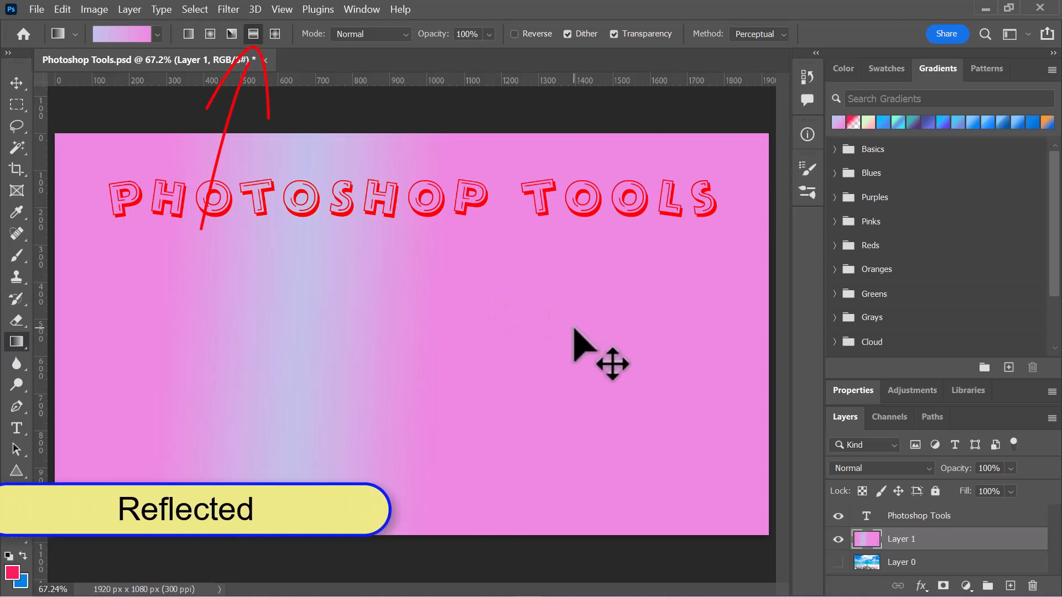
pyautogui.hotkey('ctrl', 'z')
# Try a large tilted diamond gradient on the left half of Layer 1 and undo it.
pyautogui.click(275, 34)
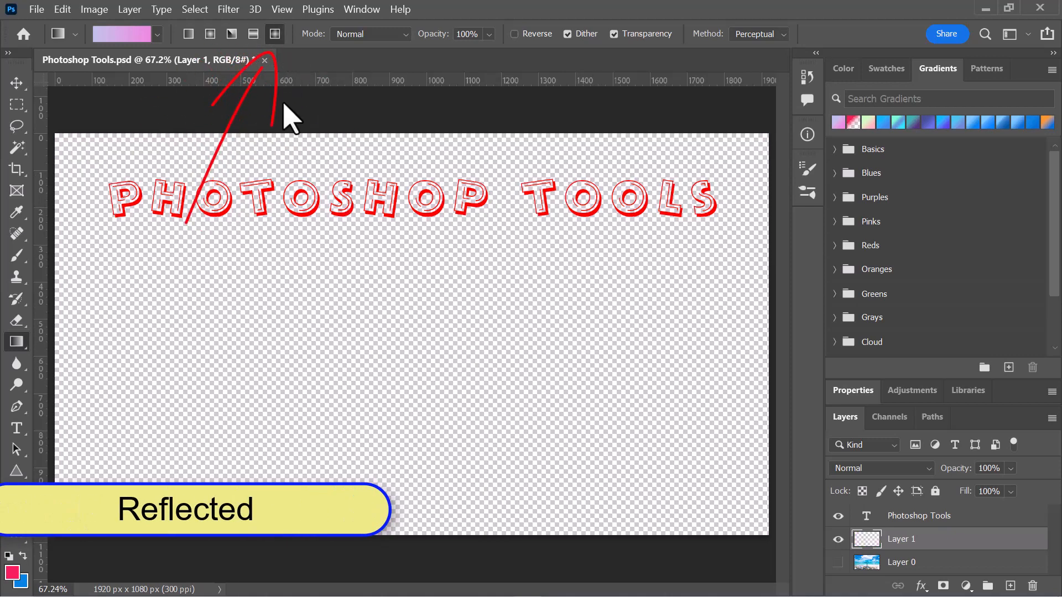
pyautogui.moveTo(295, 349); pyautogui.dragTo(509, 282)
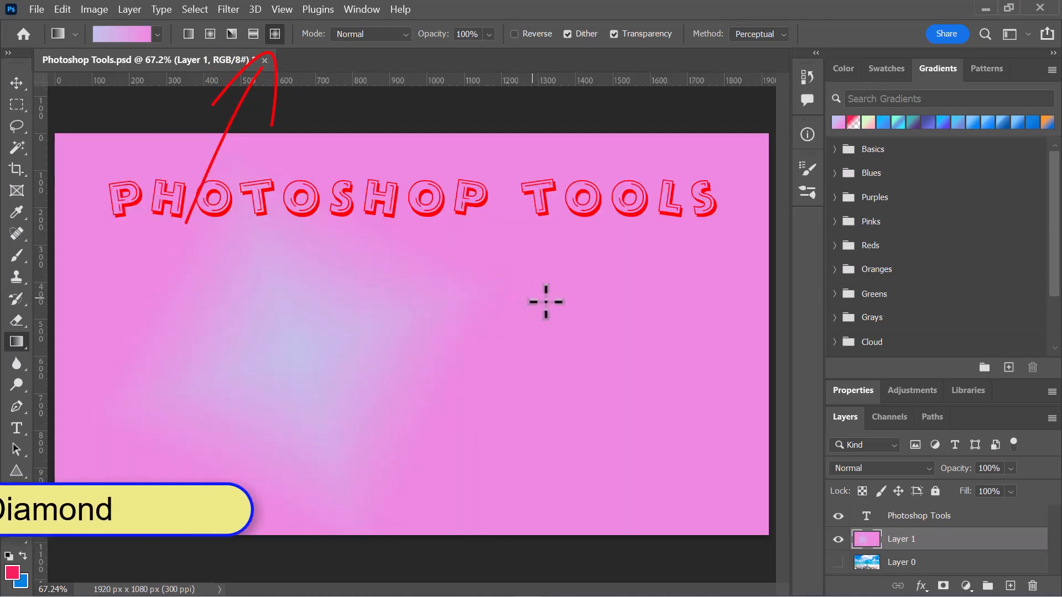
pyautogui.hotkey('ctrl', 'z')
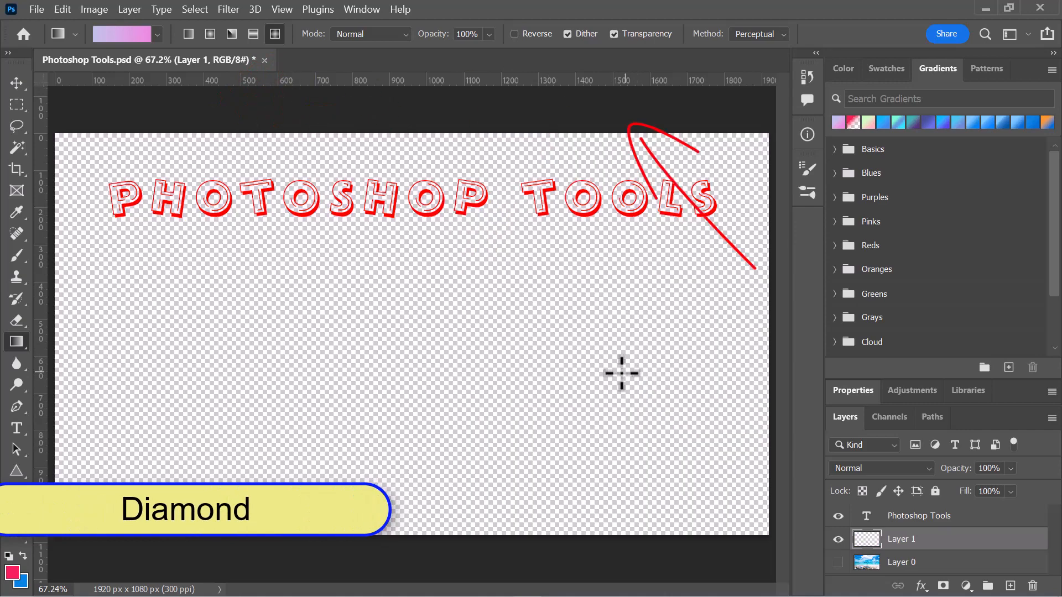
# Switch to the light green-to-pink gradient preset and try a diamond gradient near the canvas center, undoing both the preset's fill and the gradient.
pyautogui.moveTo(860, 121); pyautogui.dragTo(441, 431)
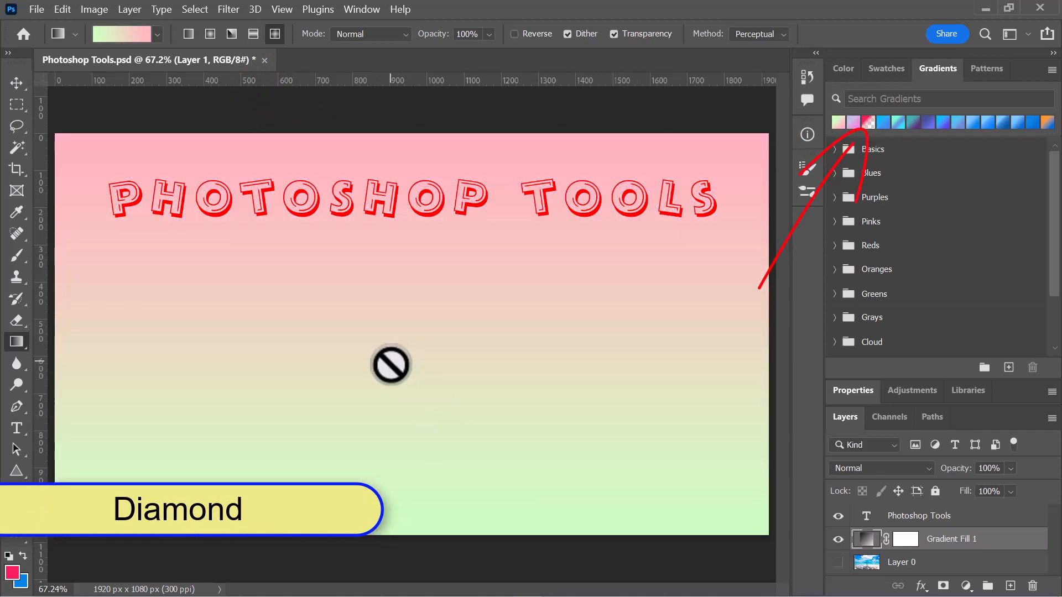
pyautogui.hotkey('ctrl', 'z')
pyautogui.moveTo(383, 376); pyautogui.dragTo(490, 329)
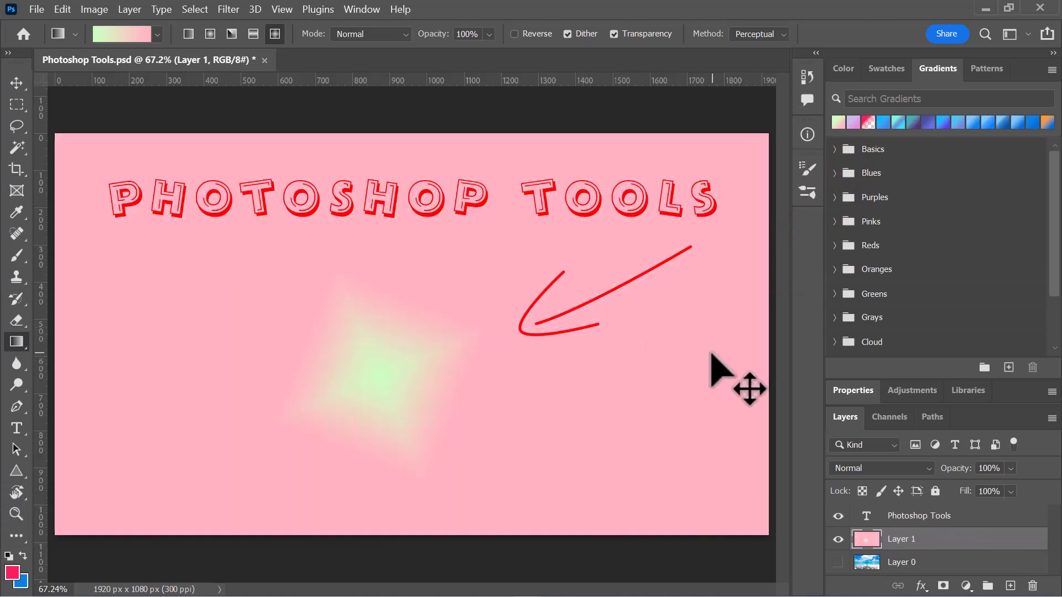
pyautogui.hotkey('ctrl', 'z')
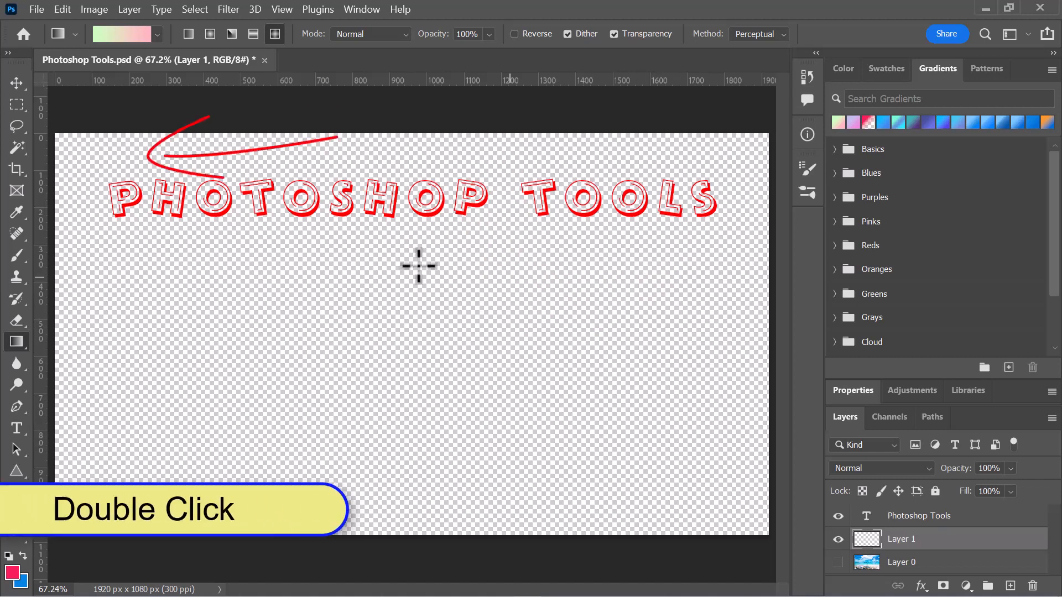
# Open the Gradient Editor for the current gradient and recolor the starting color stop to orange #fb8c5c.
pyautogui.doubleClick(128, 38)
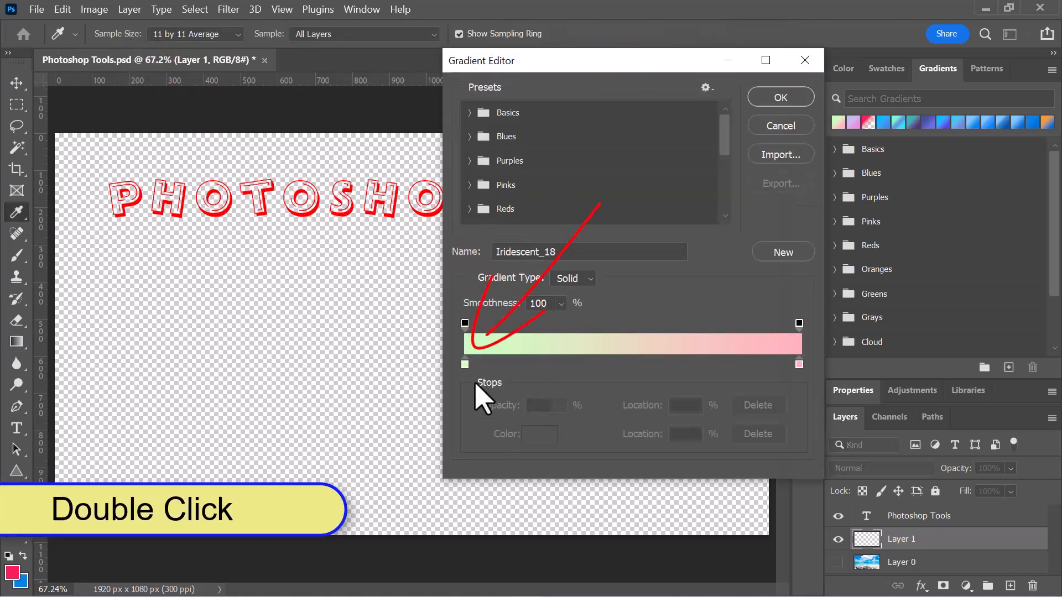
pyautogui.click(464, 364)
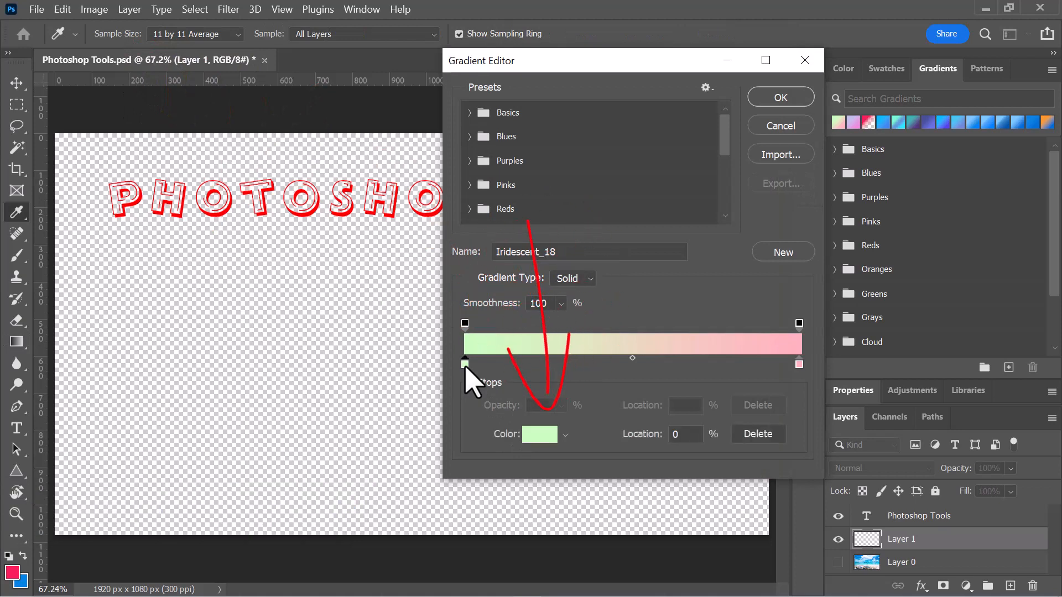
pyautogui.click(540, 435)
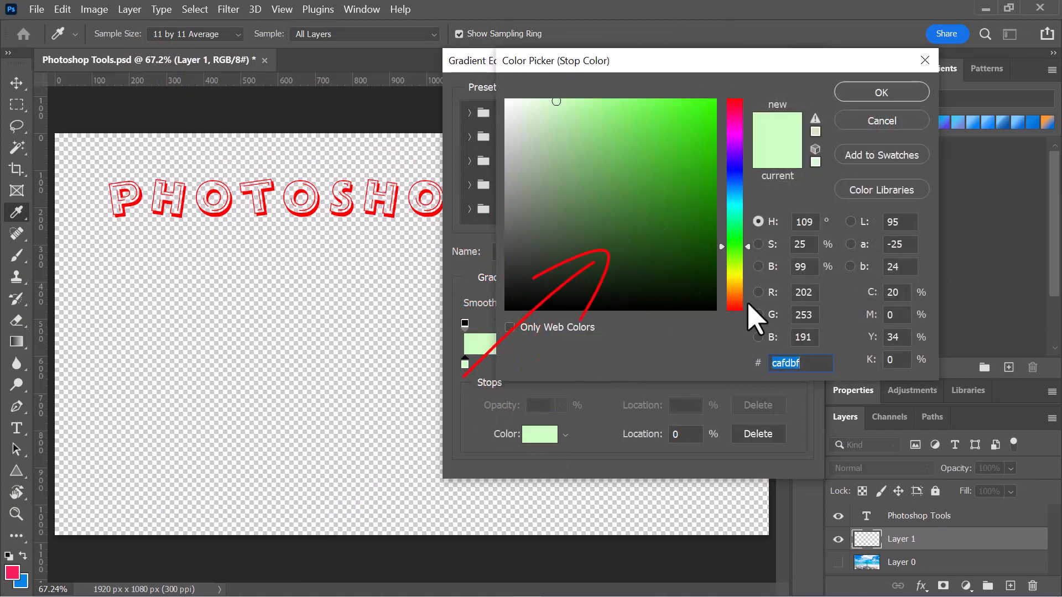
pyautogui.click(730, 302)
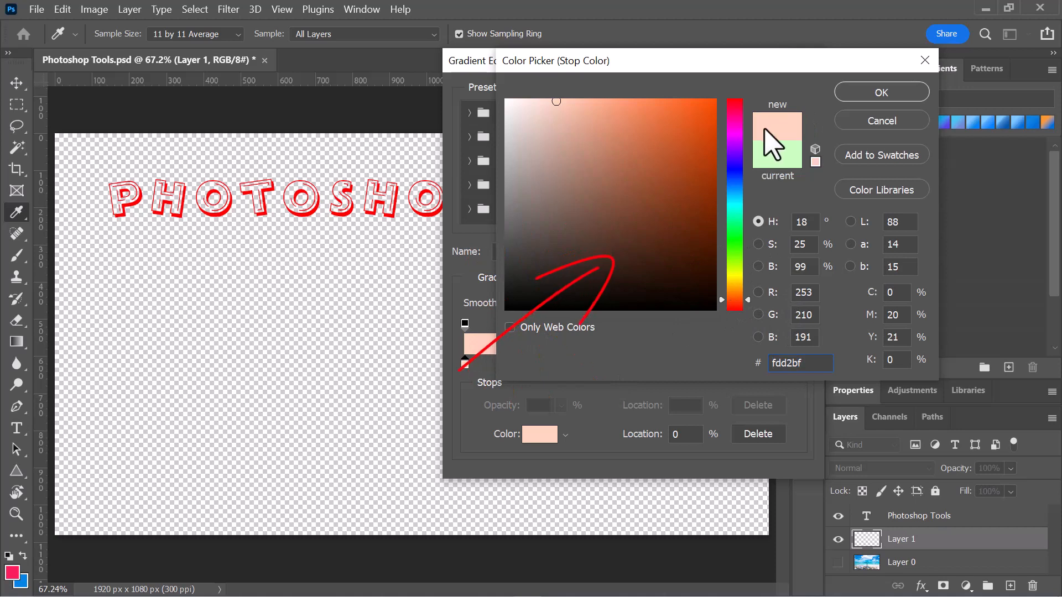
pyautogui.click(640, 103)
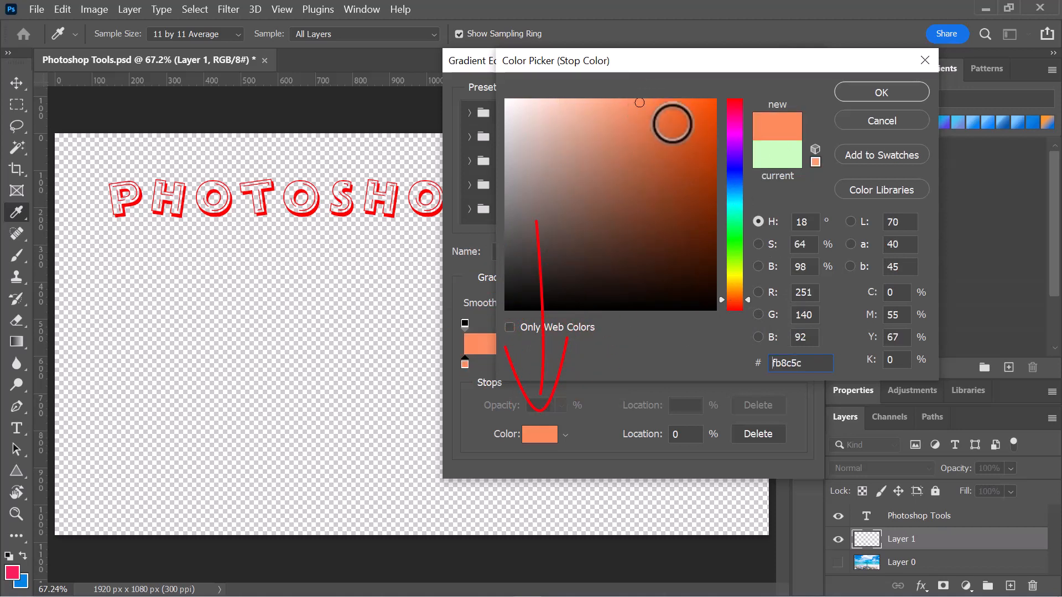
pyautogui.click(884, 94)
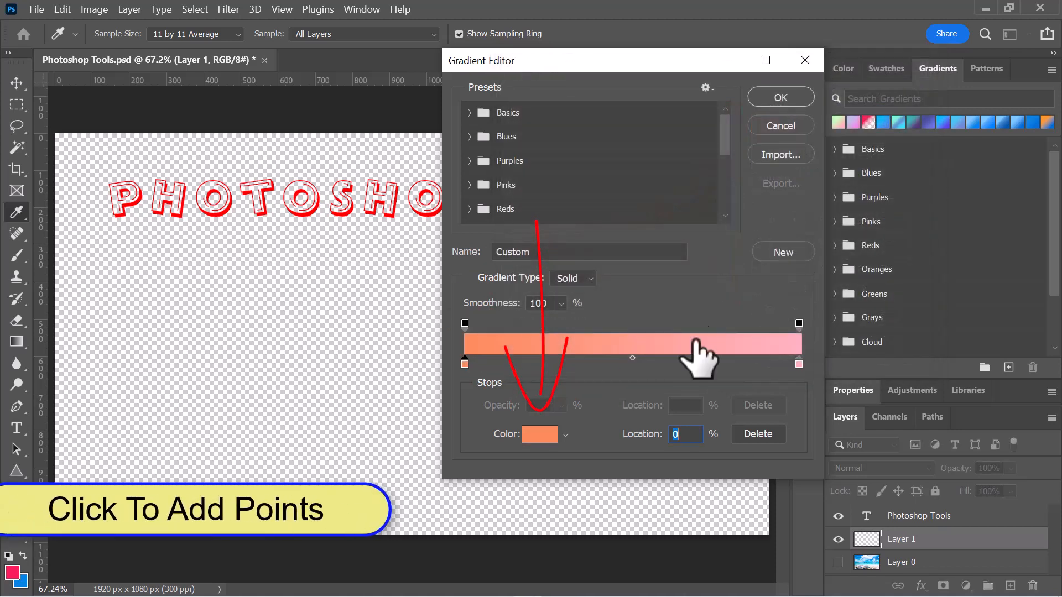
# Add a color stop at location 28% in the gradient and color it yellow #fbf55c.
pyautogui.click(558, 363)
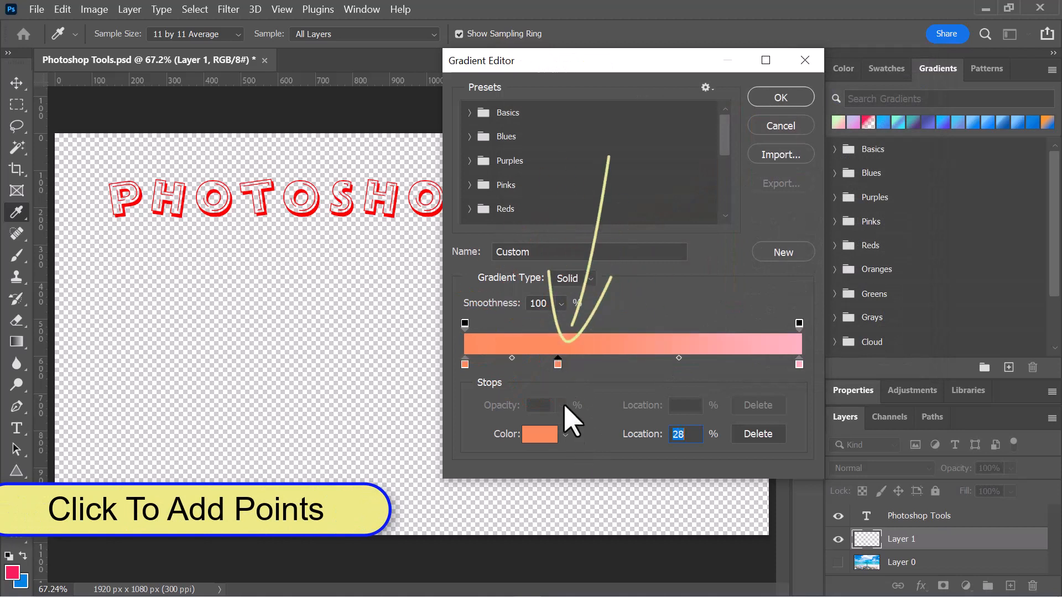
pyautogui.click(541, 436)
pyautogui.click(739, 277)
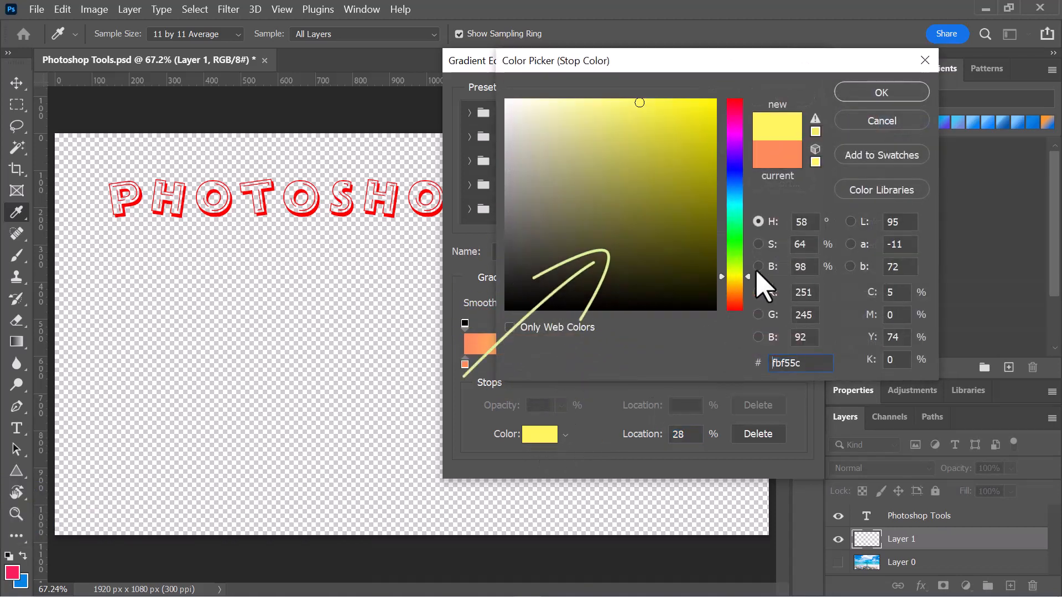
pyautogui.click(840, 94)
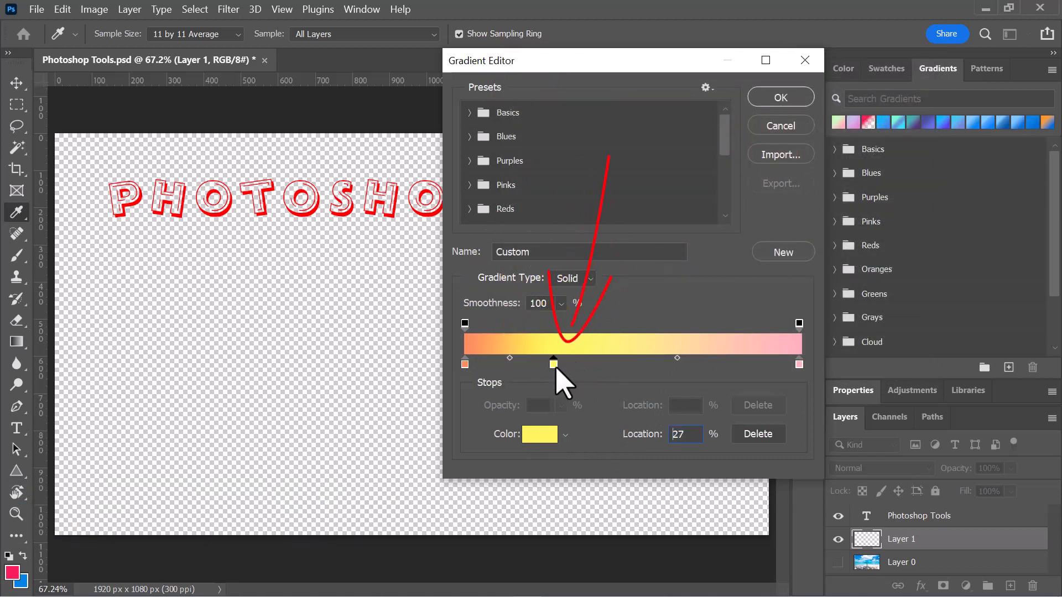
pyautogui.moveTo(555, 367)
pyautogui.mouseDown()
pyautogui.moveTo(623, 376)
pyautogui.moveTo(661, 374)
pyautogui.moveTo(627, 365)
pyautogui.moveTo(657, 359)
pyautogui.moveTo(694, 363)
pyautogui.moveTo(530, 359)
pyautogui.moveTo(558, 358)
pyautogui.mouseUp()
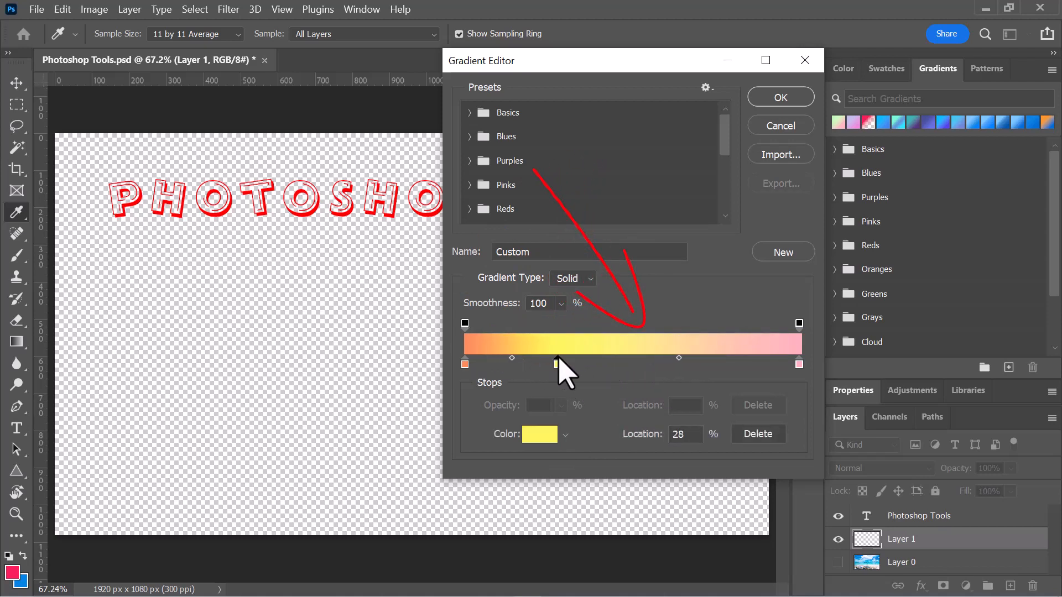
# Add a blue color stop at location 70%, and close the Gradient Editor without keeping the custom gradient.
pyautogui.click(698, 366)
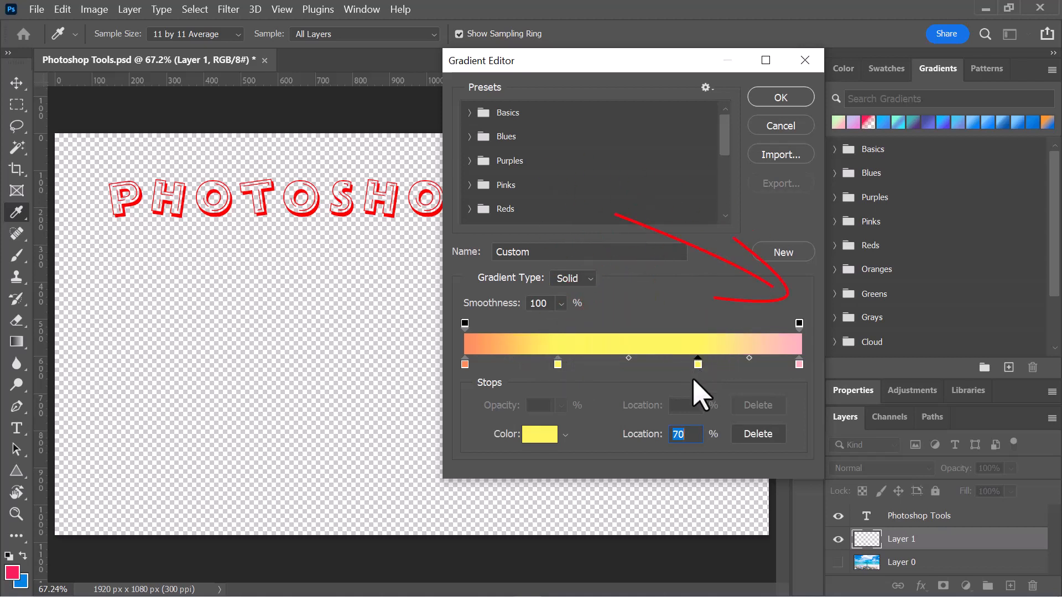
pyautogui.click(539, 434)
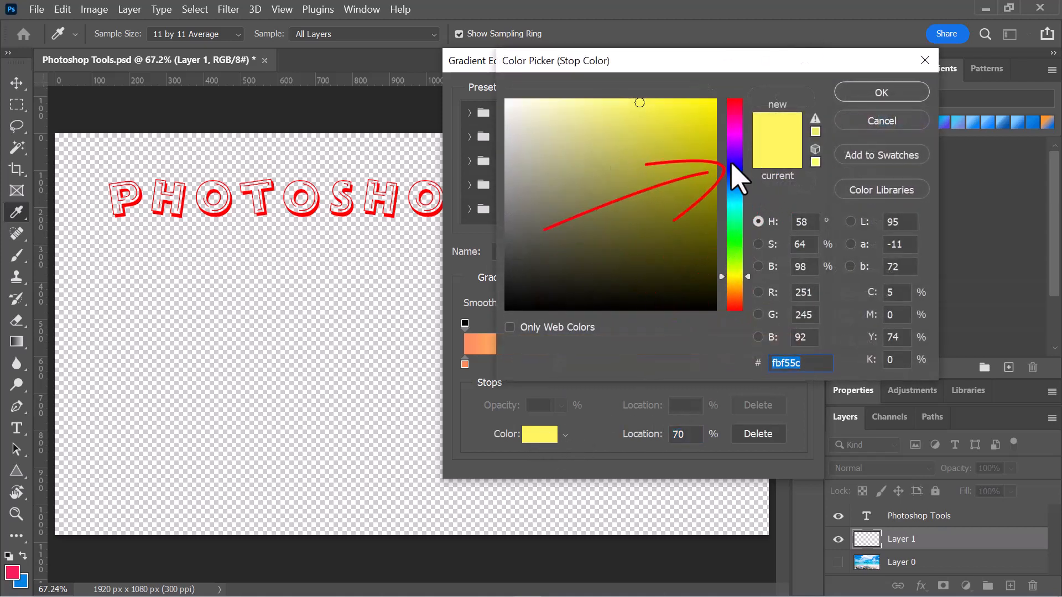
pyautogui.click(736, 177)
pyautogui.click(880, 93)
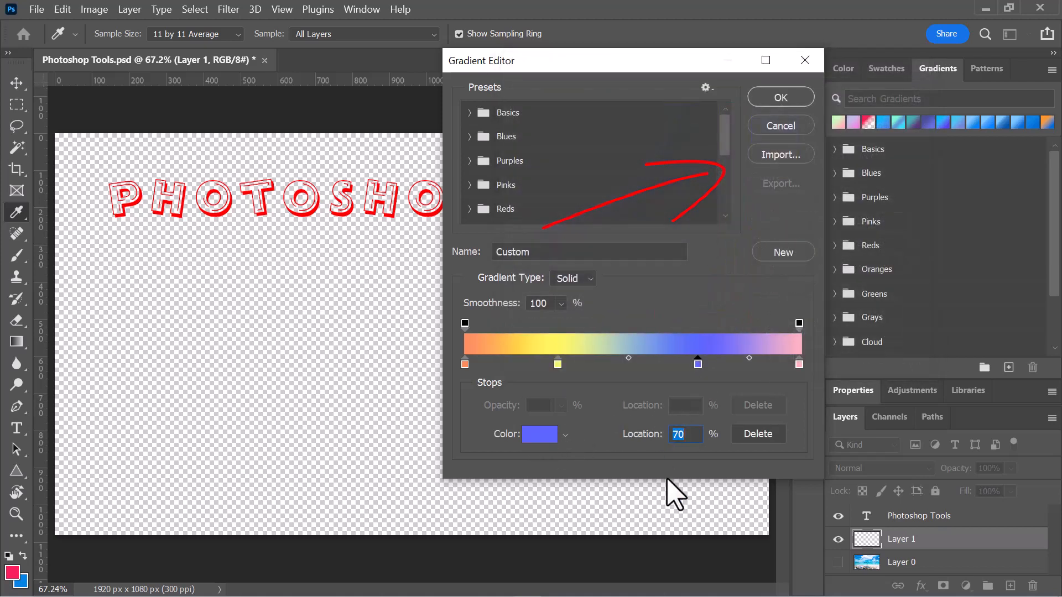
pyautogui.click(778, 102)
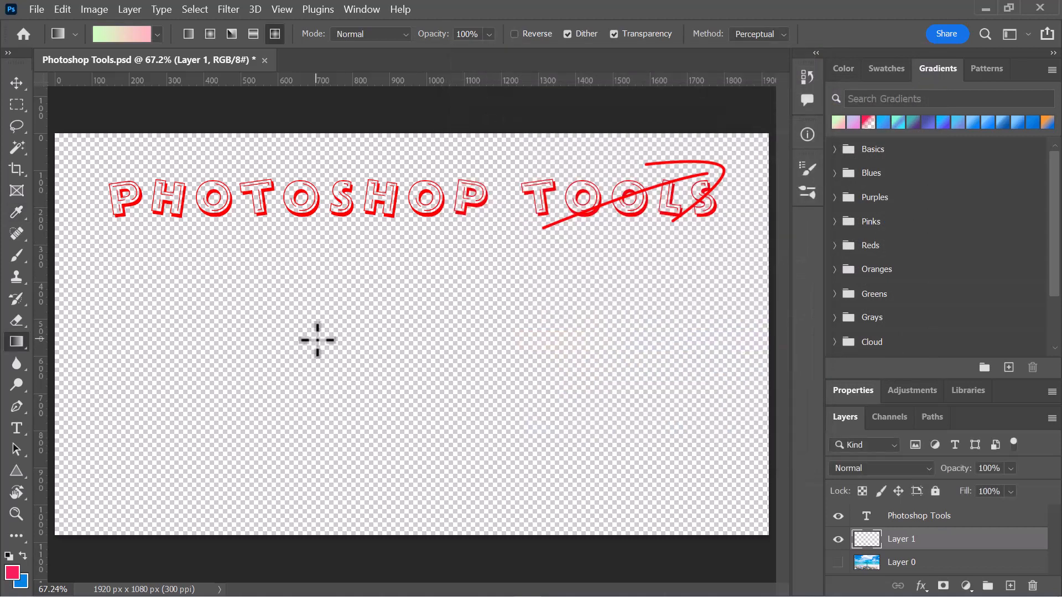
# Choose the red-to-transparent gradient preset from the Basics folder.
pyautogui.click(158, 35)
pyautogui.scroll(3, 162, 96)
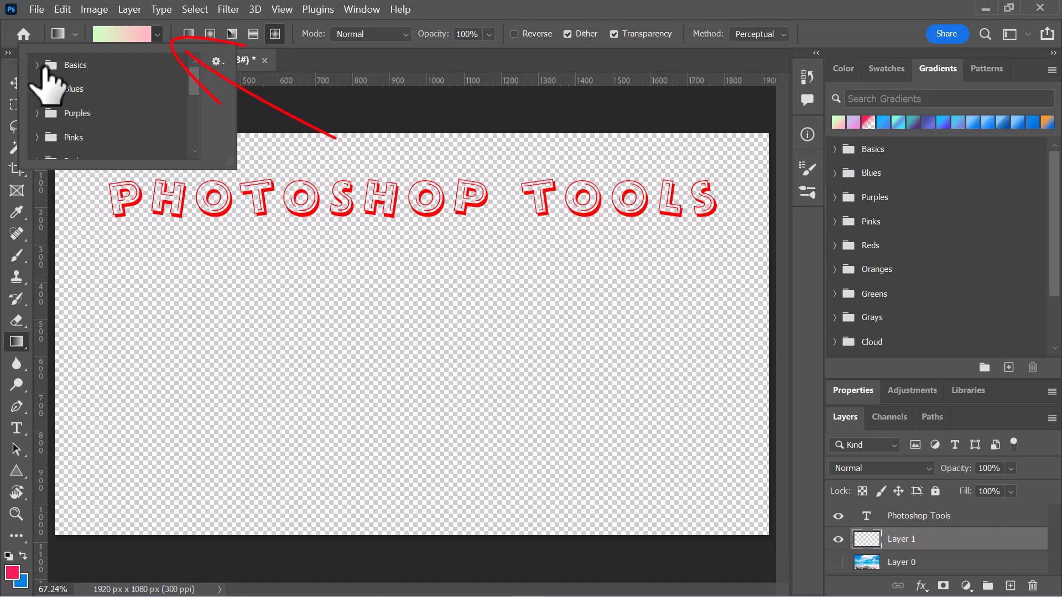
pyautogui.click(37, 65)
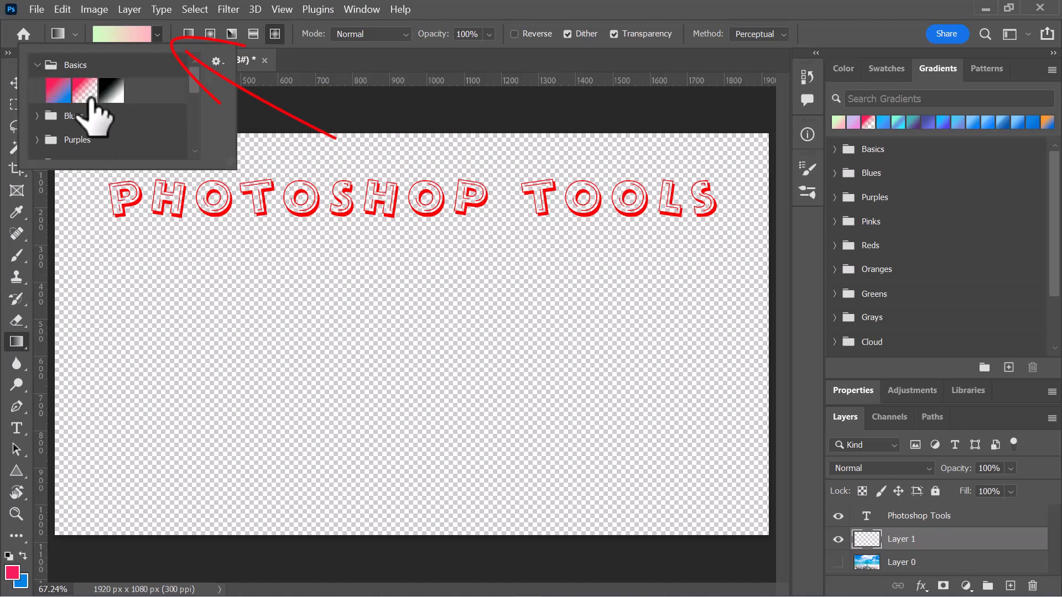
pyautogui.click(86, 91)
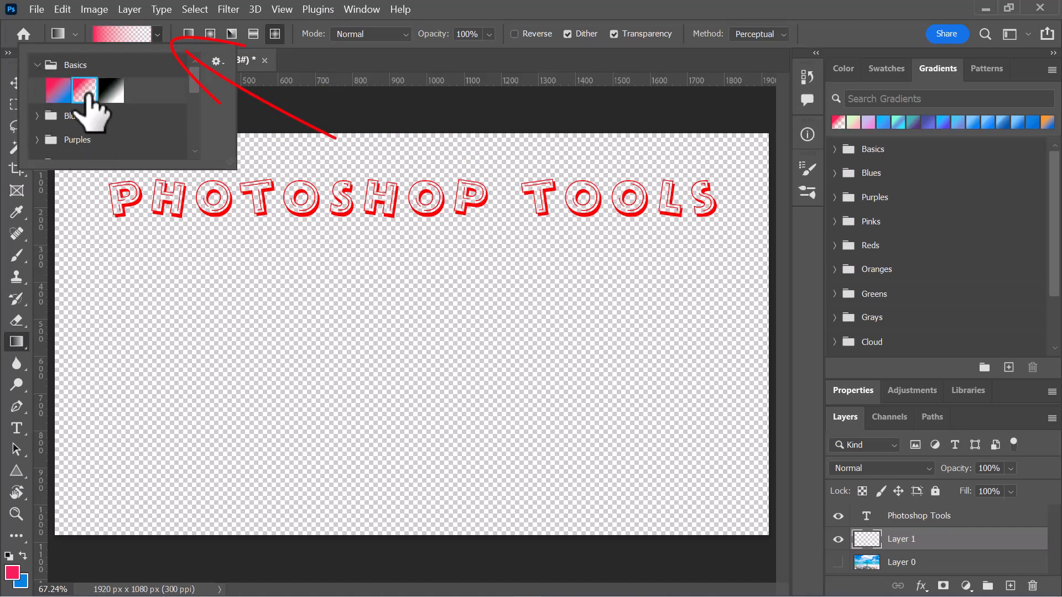
# Try a diamond gradient with the red-to-transparent preset on the left part of Layer 1 and undo it.
pyautogui.click(204, 326)
pyautogui.moveTo(205, 326); pyautogui.dragTo(518, 323)
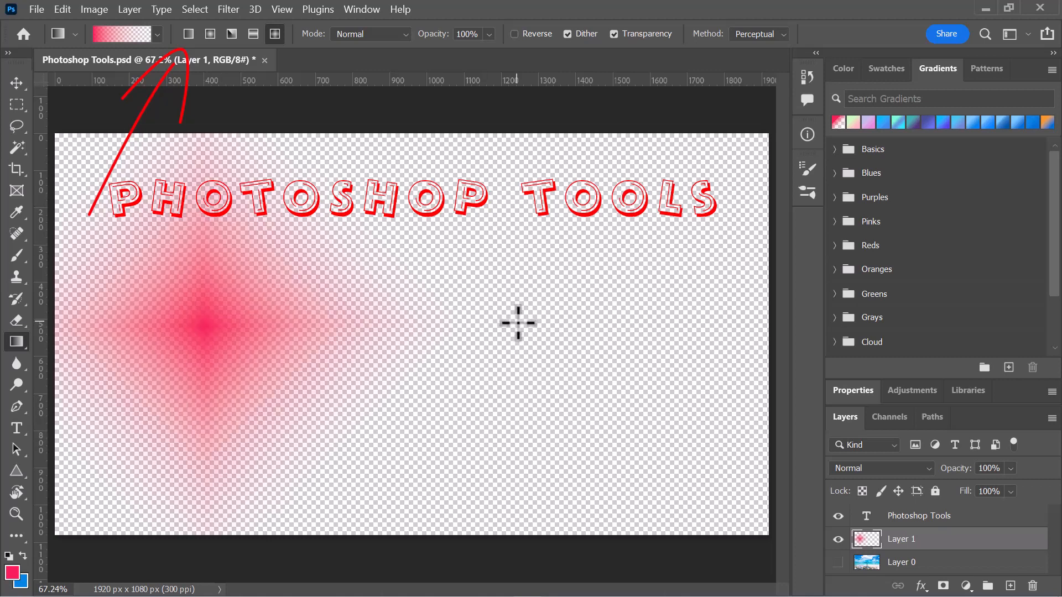
pyautogui.hotkey('ctrl', 'z')
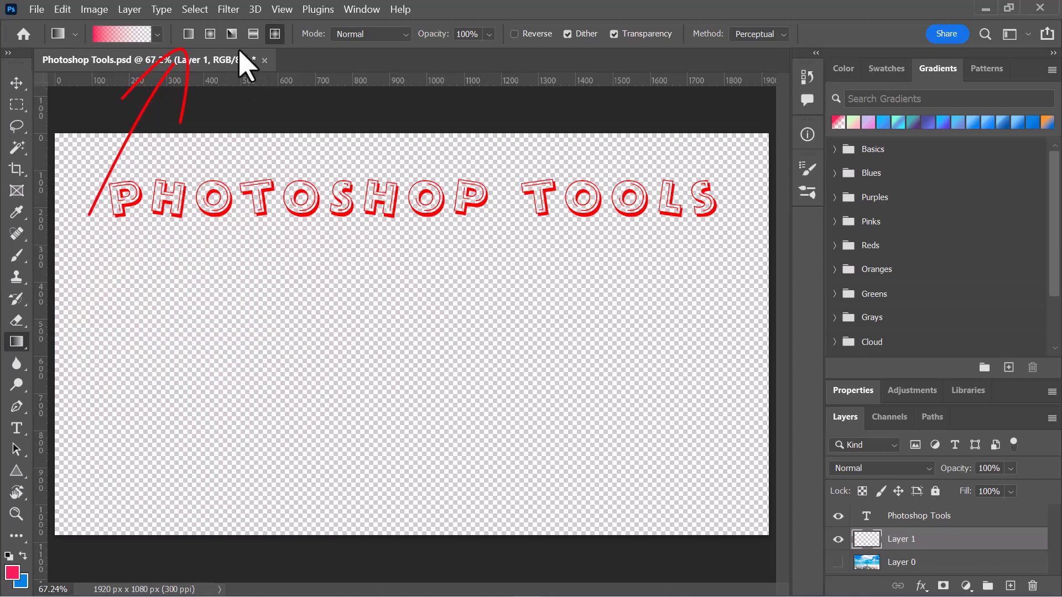
# Switch the gradient type to Linear, then show Layer 0 and make it the active layer.
pyautogui.click(188, 33)
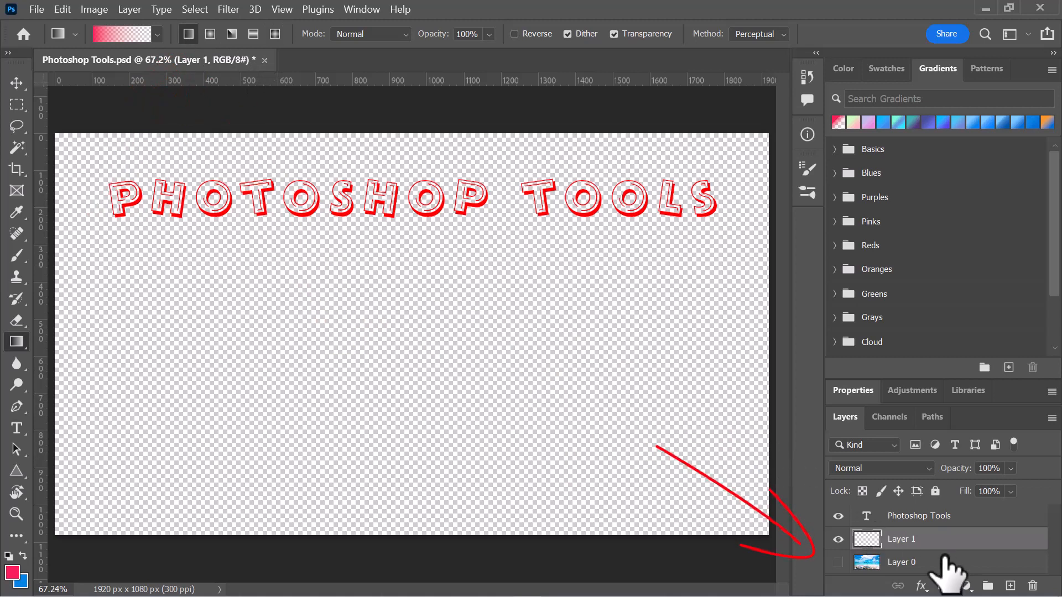
pyautogui.click(838, 562)
pyautogui.click(902, 563)
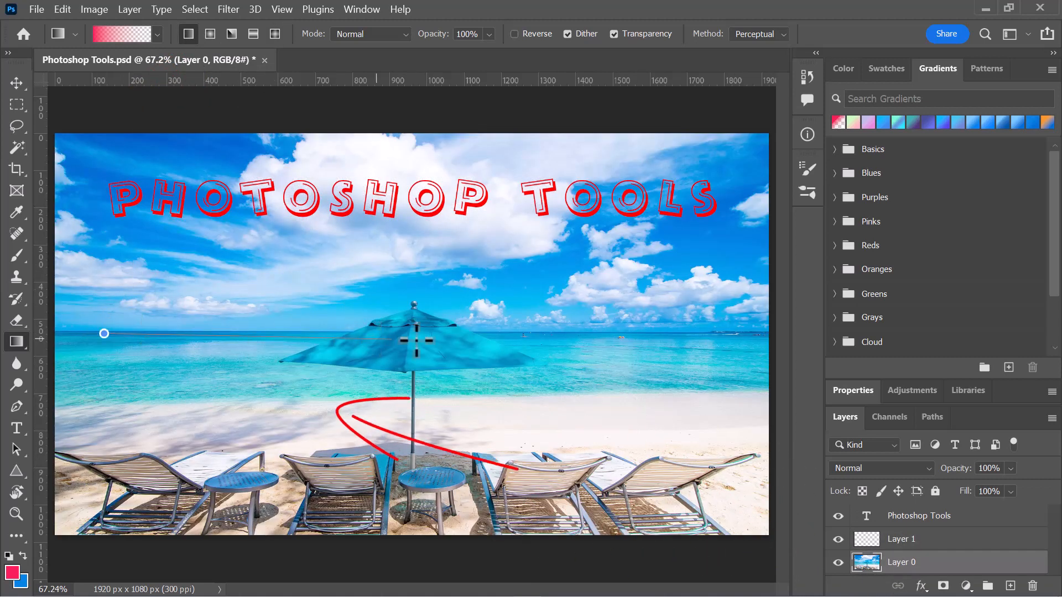
# Try red-to-transparent linear gradients on Layer 0, including one from the left edge and a vertical one from the top, undoing each.
pyautogui.moveTo(416, 341); pyautogui.dragTo(520, 315)
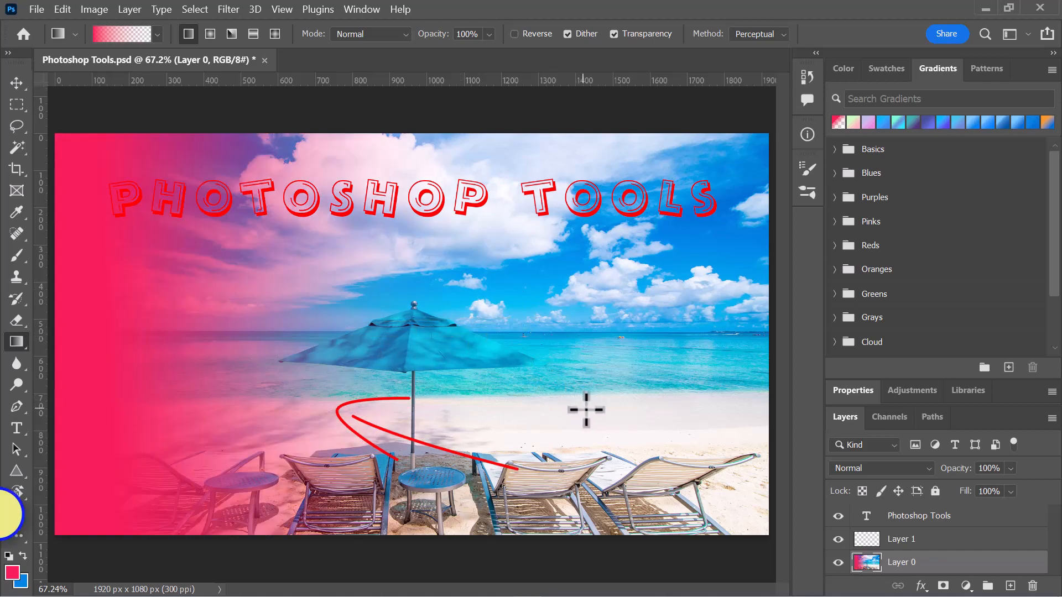
pyautogui.hotkey('ctrl', 'z')
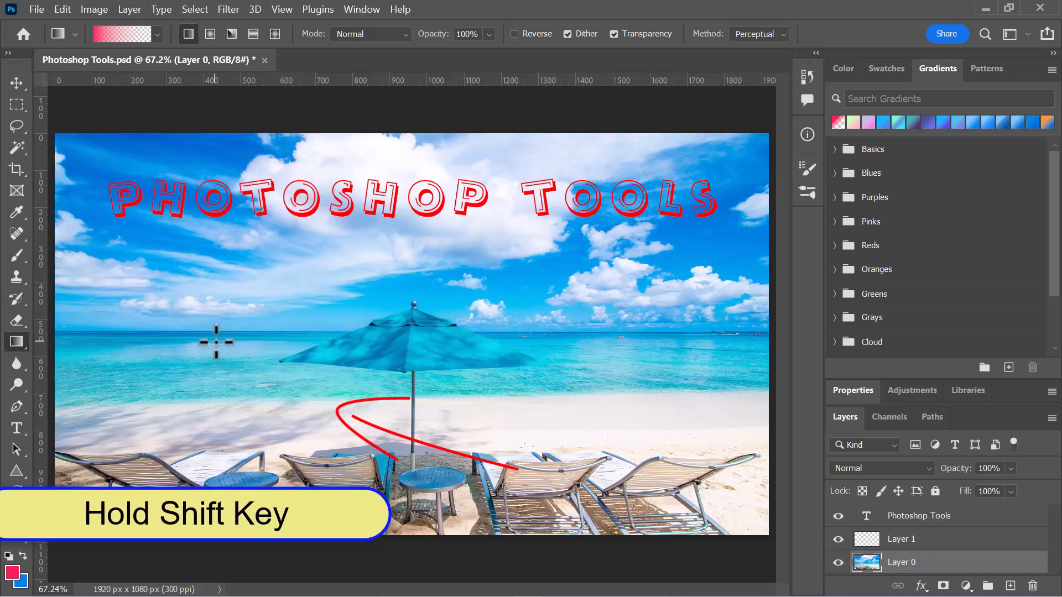
pyautogui.moveTo(569, 279); pyautogui.dragTo(526, 233)
pyautogui.hotkey('ctrl', 'z')
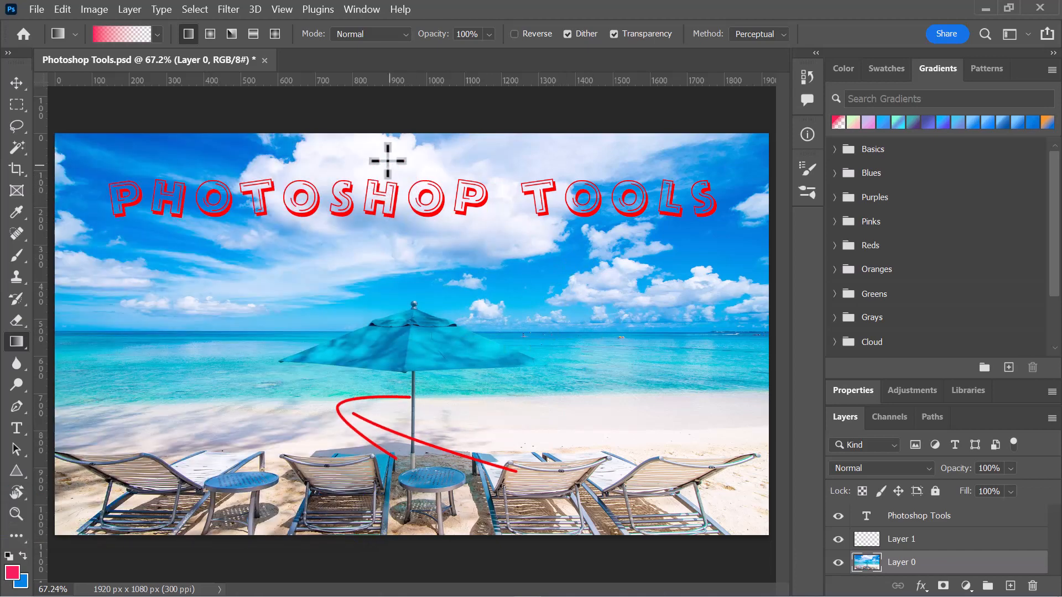
pyautogui.moveTo(384, 153); pyautogui.dragTo(396, 371)
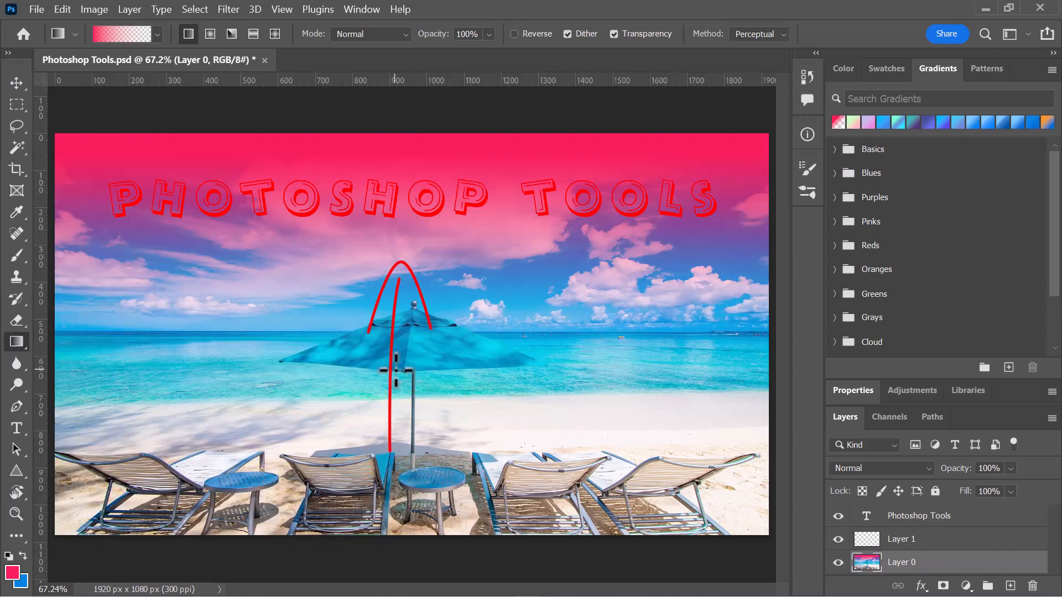
pyautogui.hotkey('ctrl', 'z')
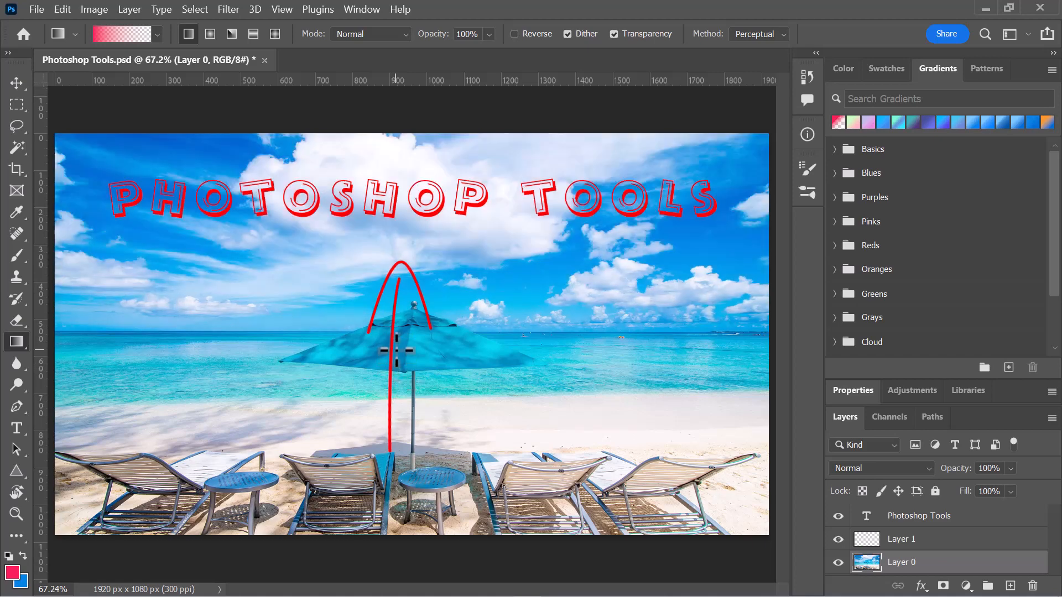
# Try a linear gradient at 50% opacity across Layer 0, undo it, and restore the gradient opacity to 100%.
pyautogui.click(387, 33)
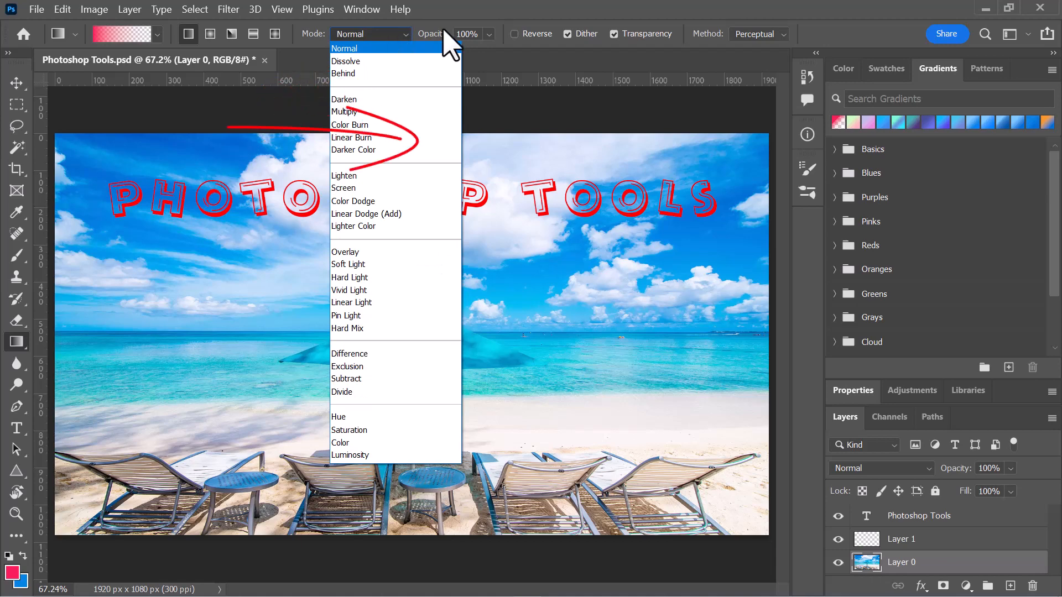
pyautogui.click(471, 35)
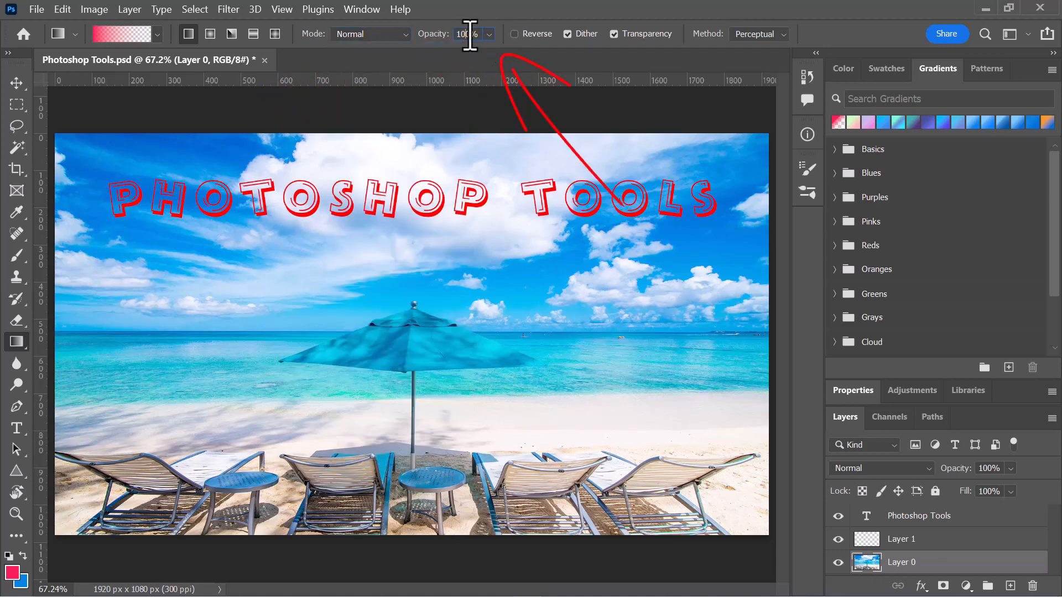
pyautogui.write('50')
pyautogui.press('Return')
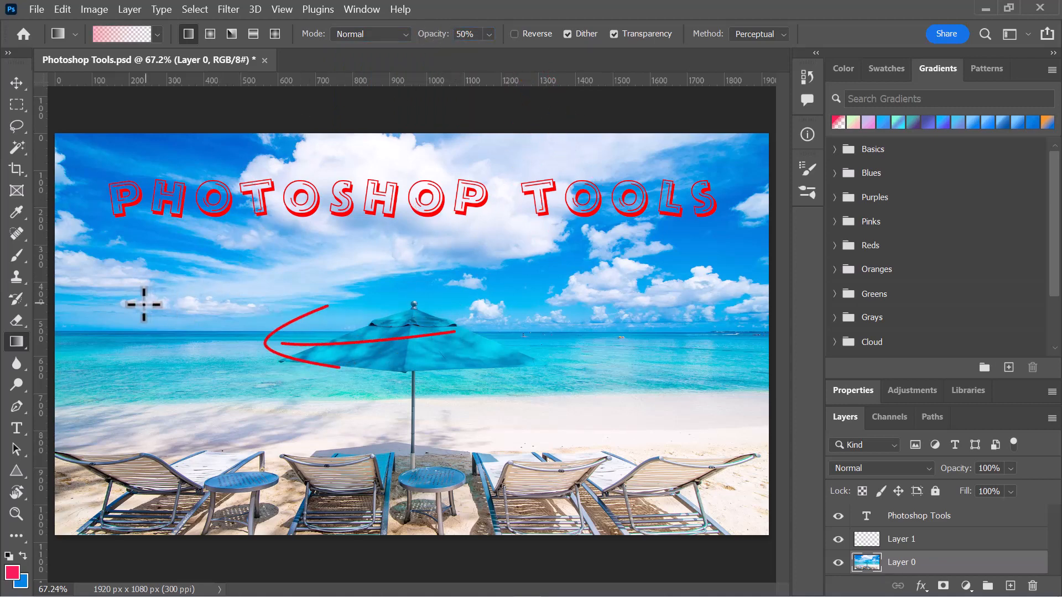
pyautogui.moveTo(114, 304); pyautogui.dragTo(607, 317)
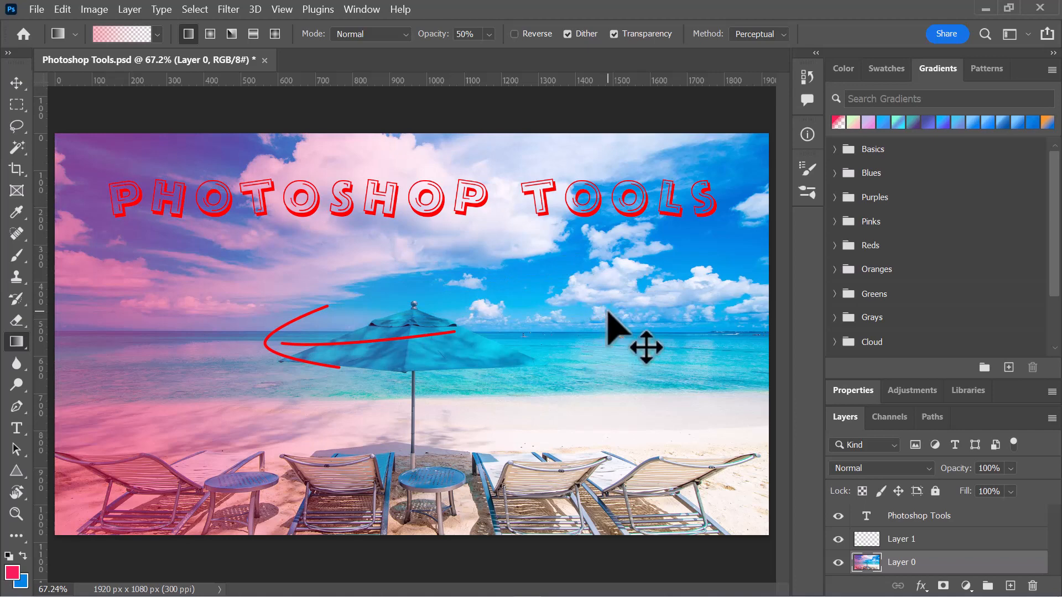
pyautogui.hotkey('ctrl', 'z')
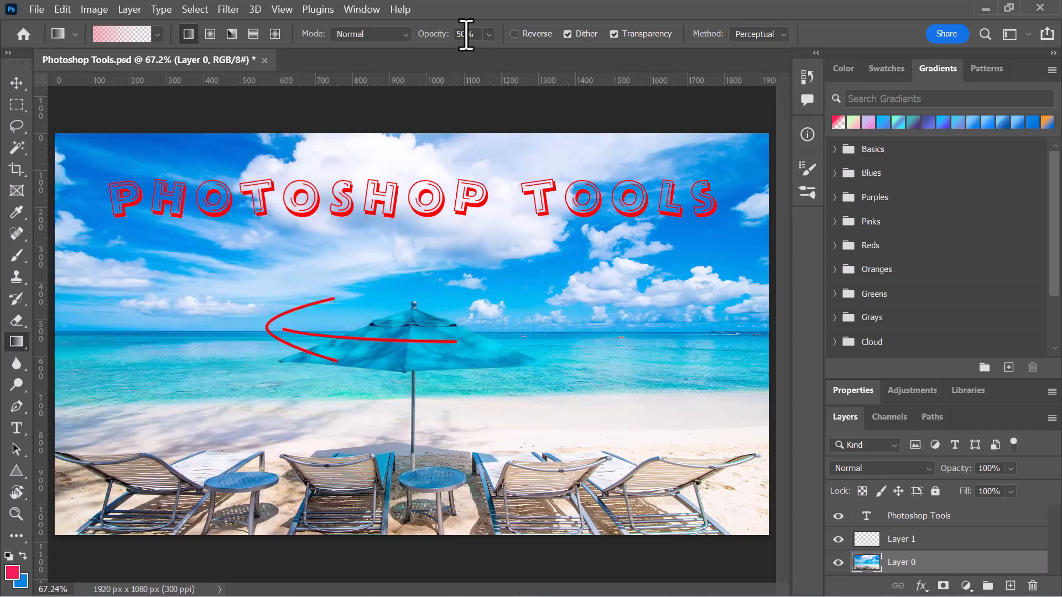
pyautogui.moveTo(466, 35); pyautogui.dragTo(457, 36)
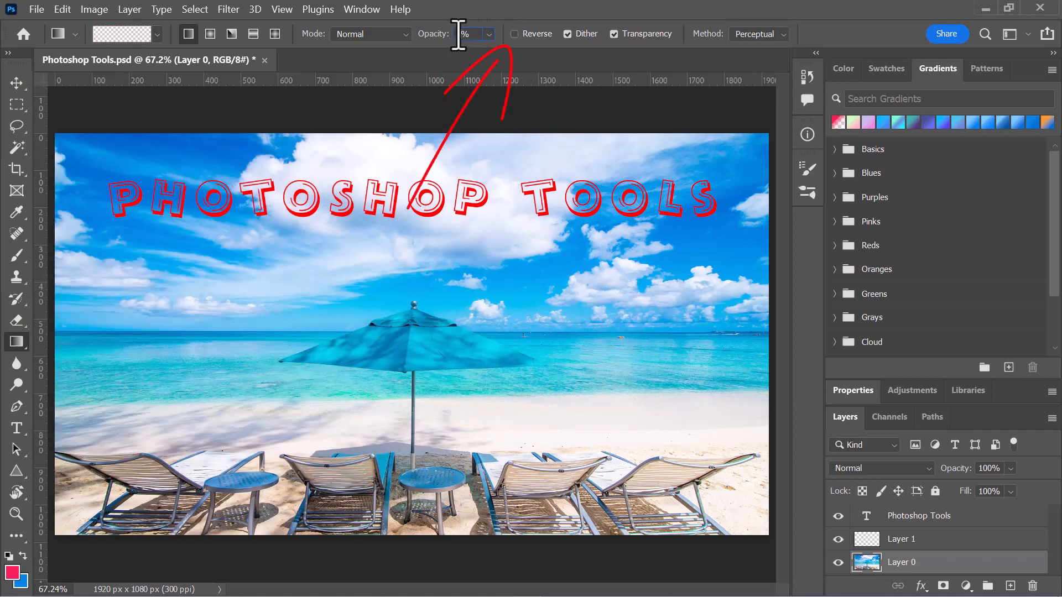
# Try a reversed linear gradient across Layer 0, undo it, and turn Reverse back off.
pyautogui.click(514, 35)
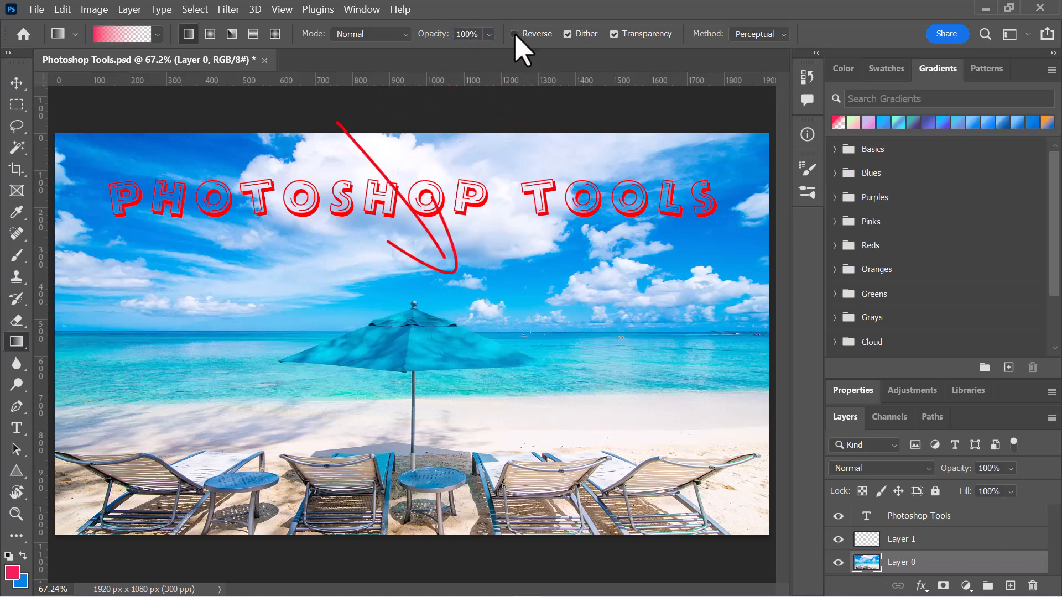
pyautogui.moveTo(119, 314); pyautogui.dragTo(528, 316)
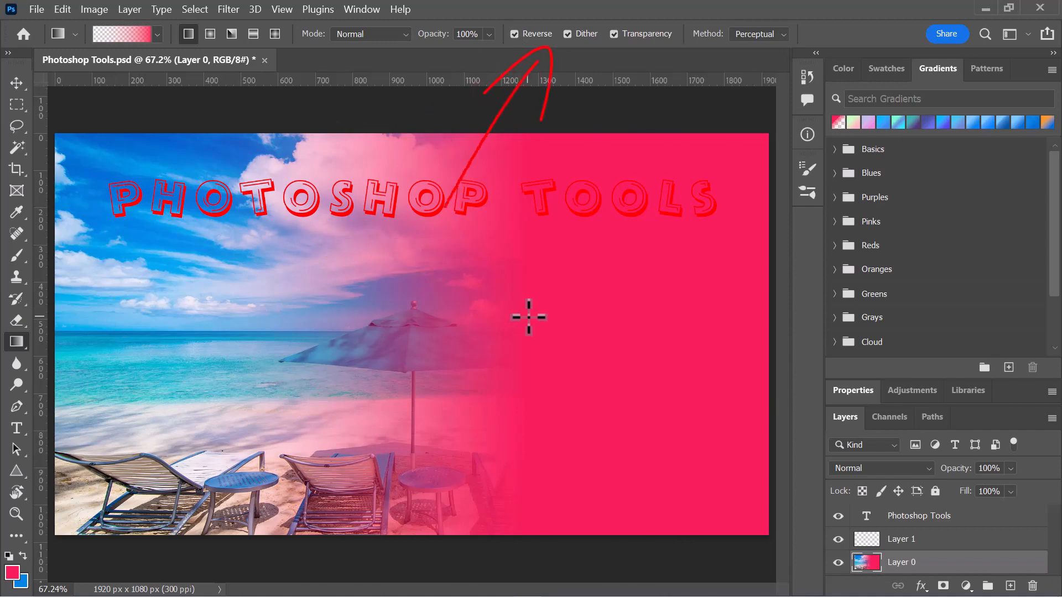
pyautogui.hotkey('ctrl', 'z')
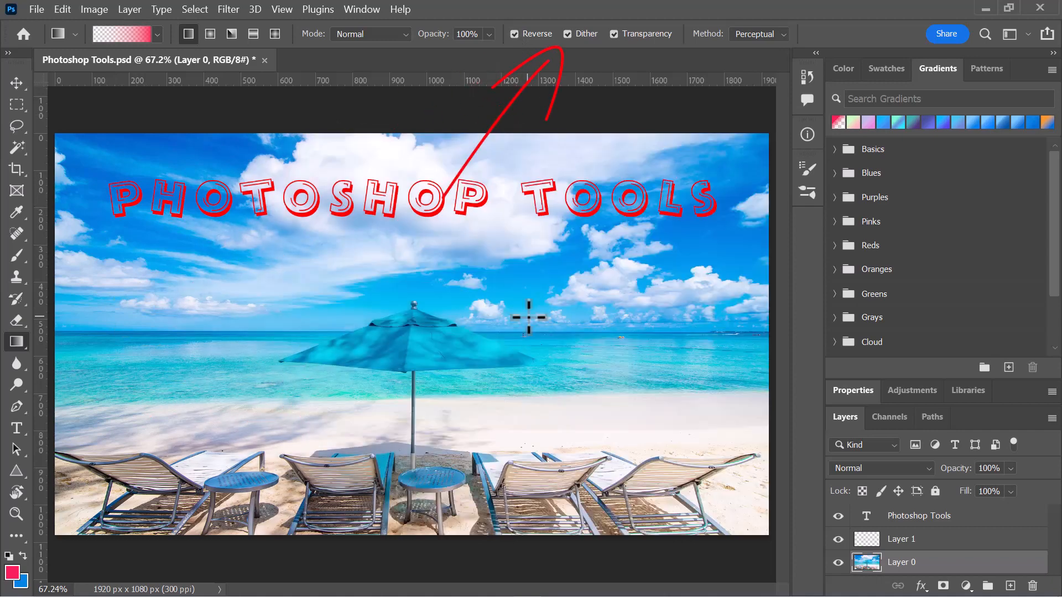
pyautogui.click(515, 34)
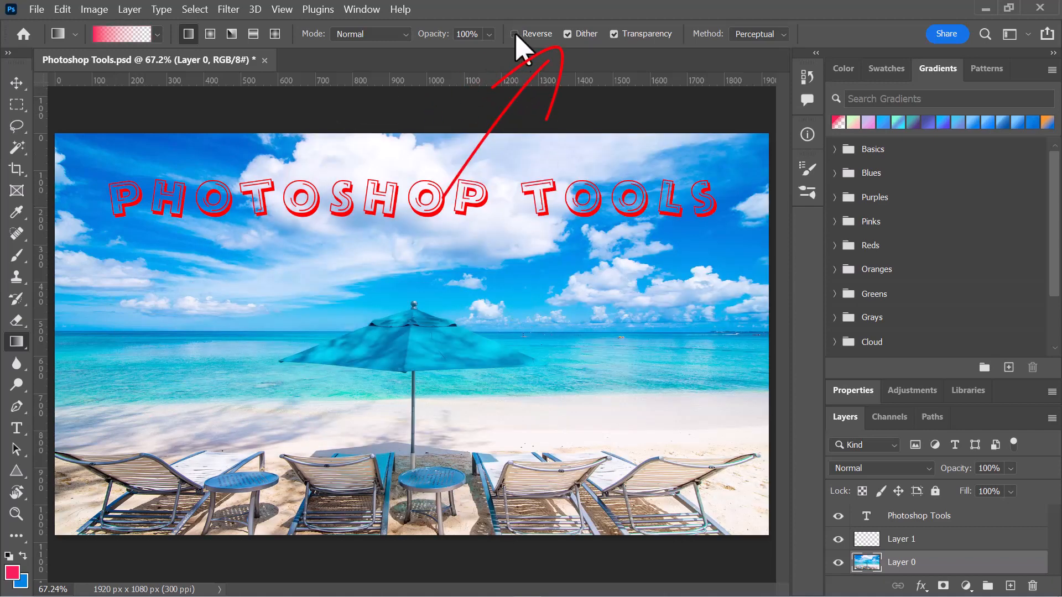
# Try a linear gradient on Layer 0 with the gradient's Transparency option turned off, and undo it.
pyautogui.click(614, 34)
pyautogui.click(613, 34)
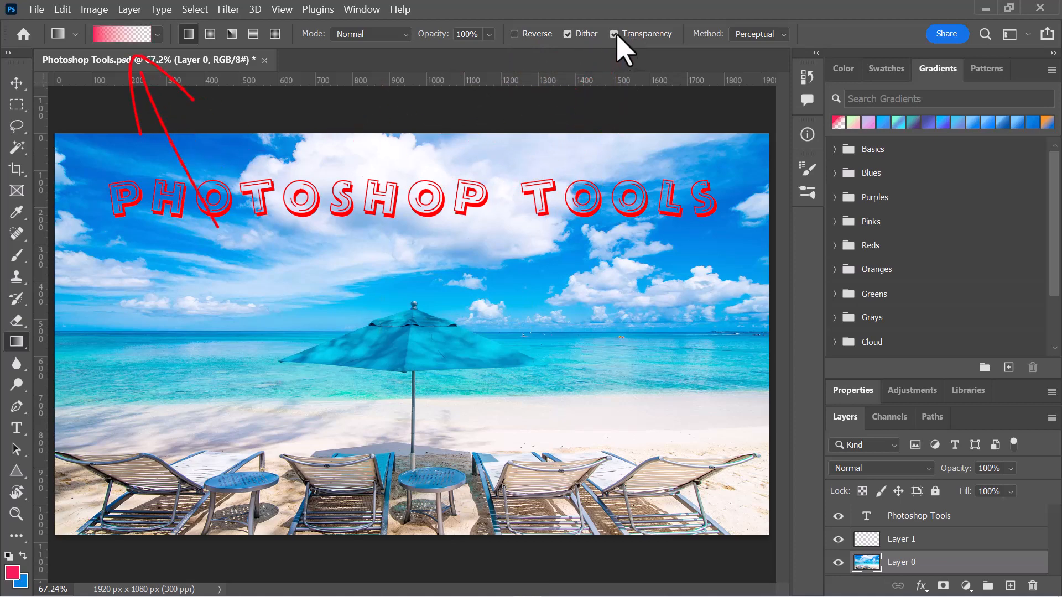
pyautogui.click(614, 35)
pyautogui.moveTo(94, 354); pyautogui.dragTo(334, 352)
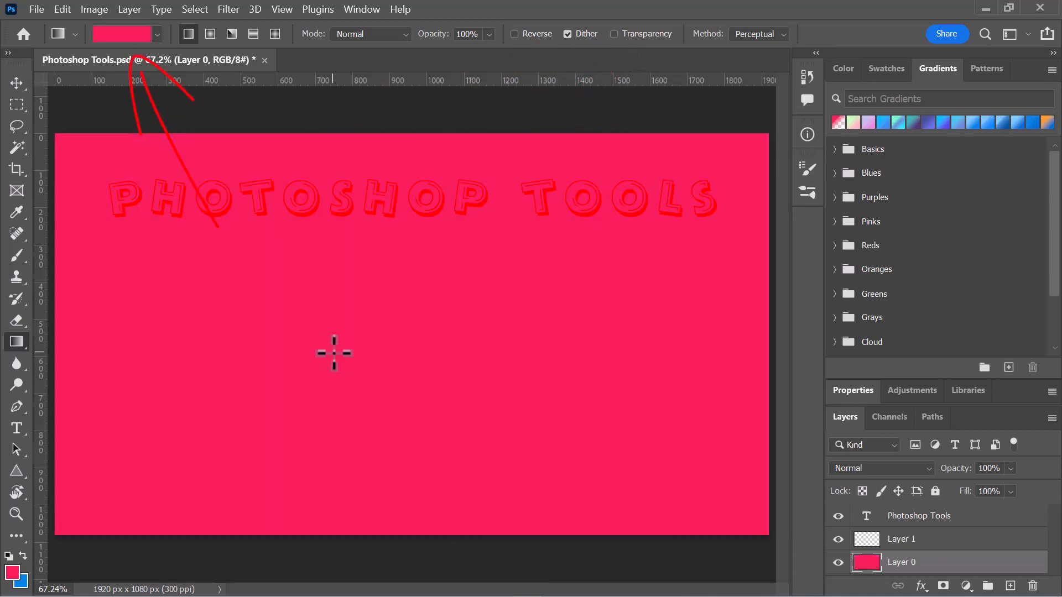
pyautogui.hotkey('ctrl', 'z')
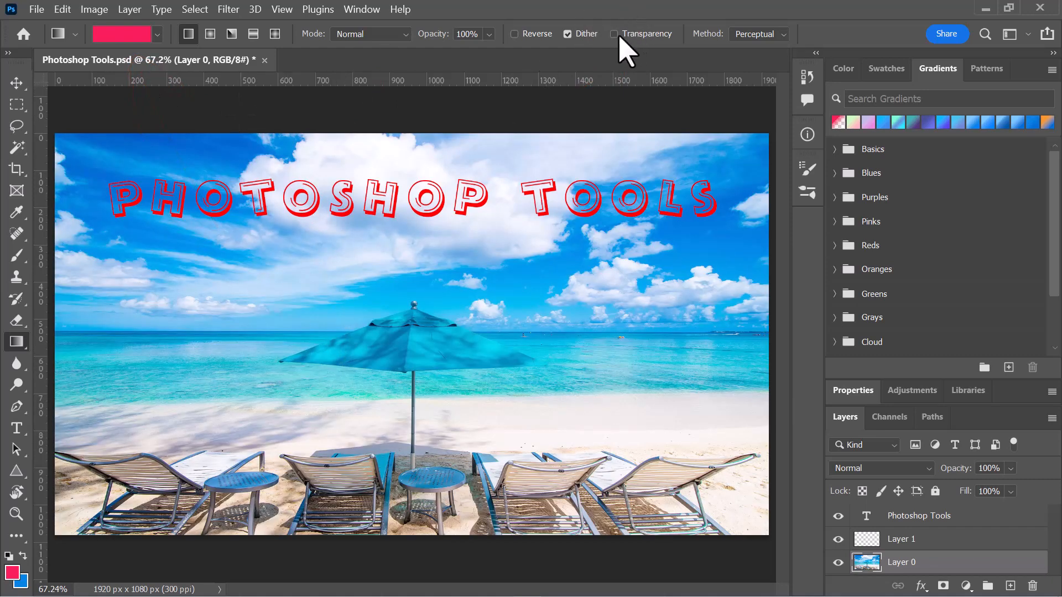
# Turn Transparency back on, try a red-to-transparent linear gradient across the middle of Layer 0, and undo it.
pyautogui.click(613, 34)
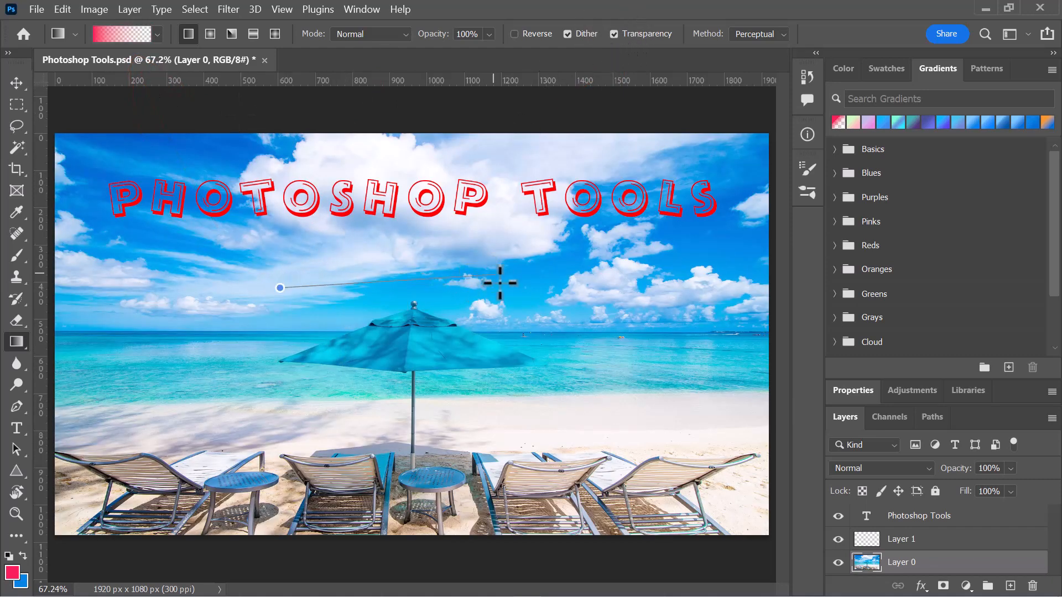
pyautogui.moveTo(287, 287); pyautogui.dragTo(501, 287)
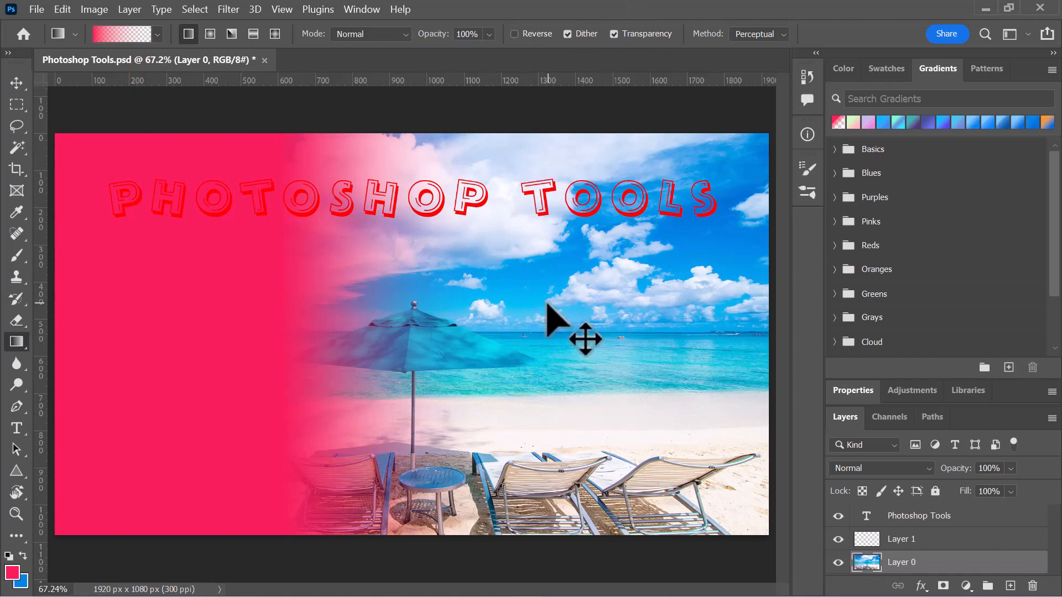
pyautogui.hotkey('ctrl', 'z')
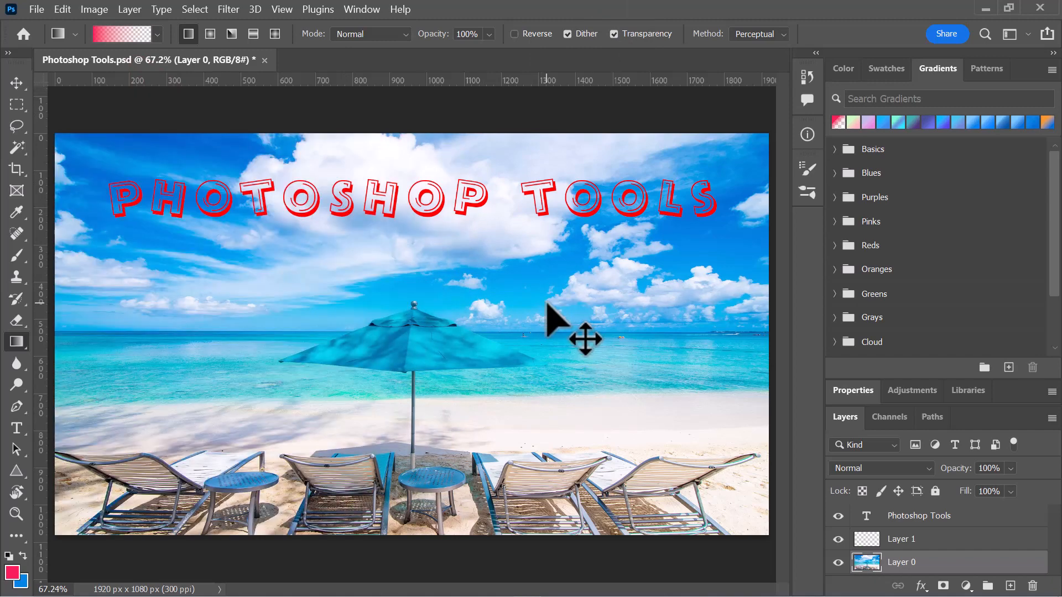